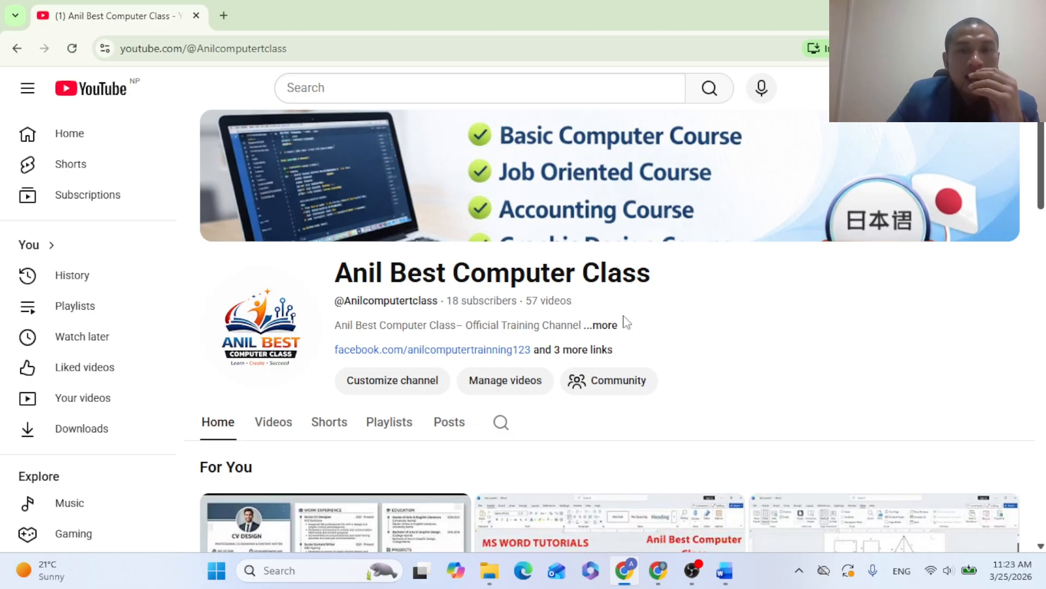
# Switch to the blank Word document and give it a custom paper size 2.3 inches wide and 3.5 inches high.
pyautogui.click(724, 571)
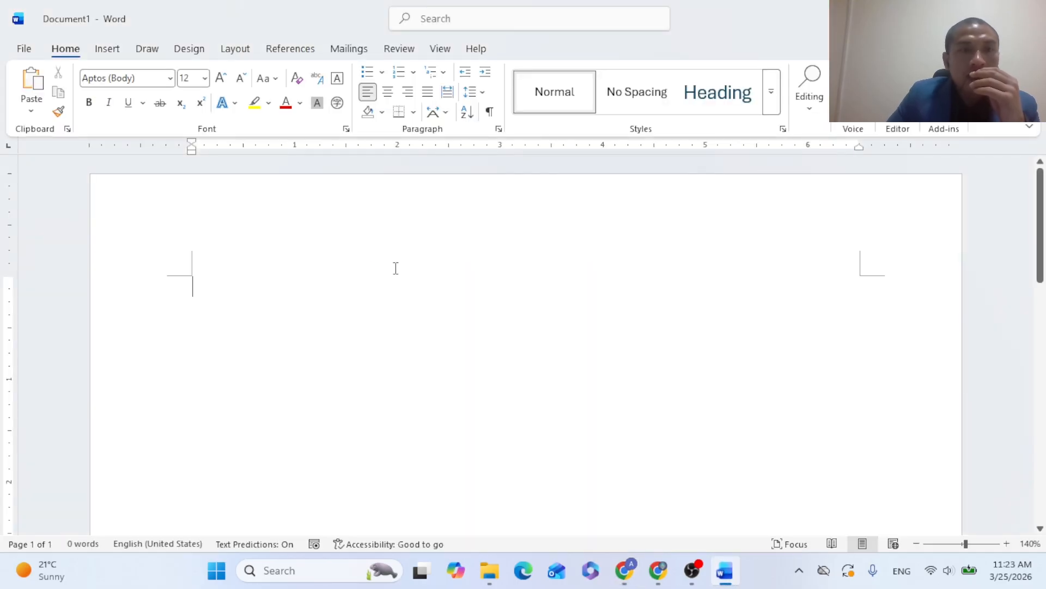
pyautogui.click(246, 52)
pyautogui.click(172, 111)
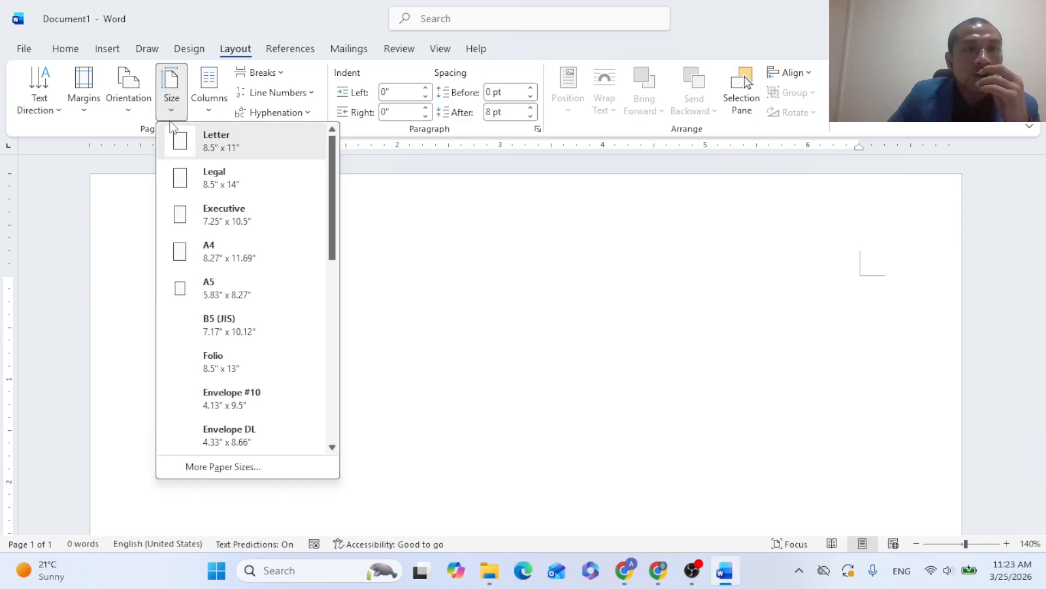
pyautogui.click(238, 469)
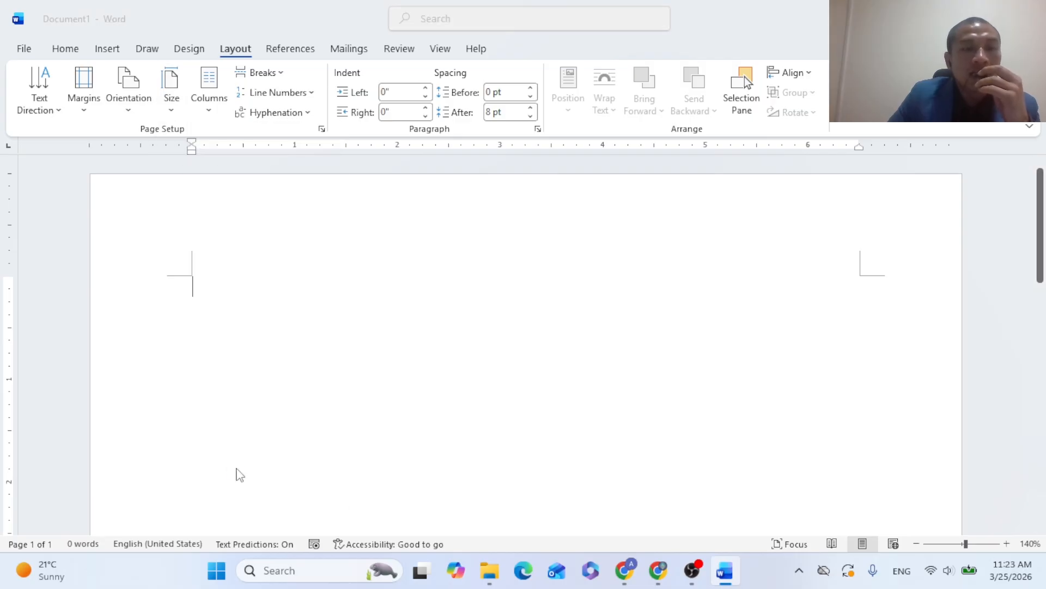
pyautogui.click(448, 151)
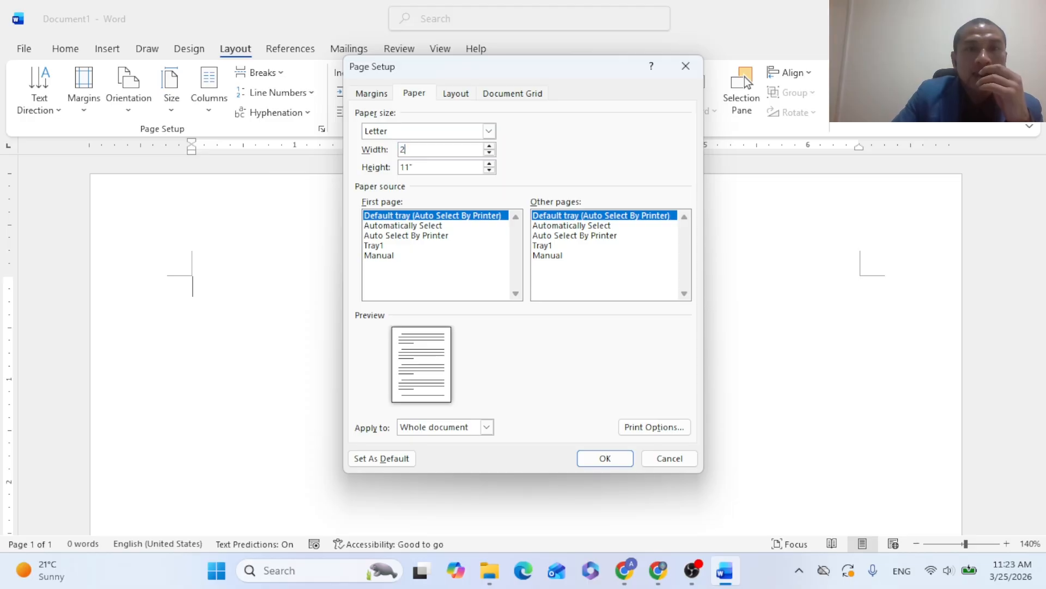
pyautogui.click(432, 170)
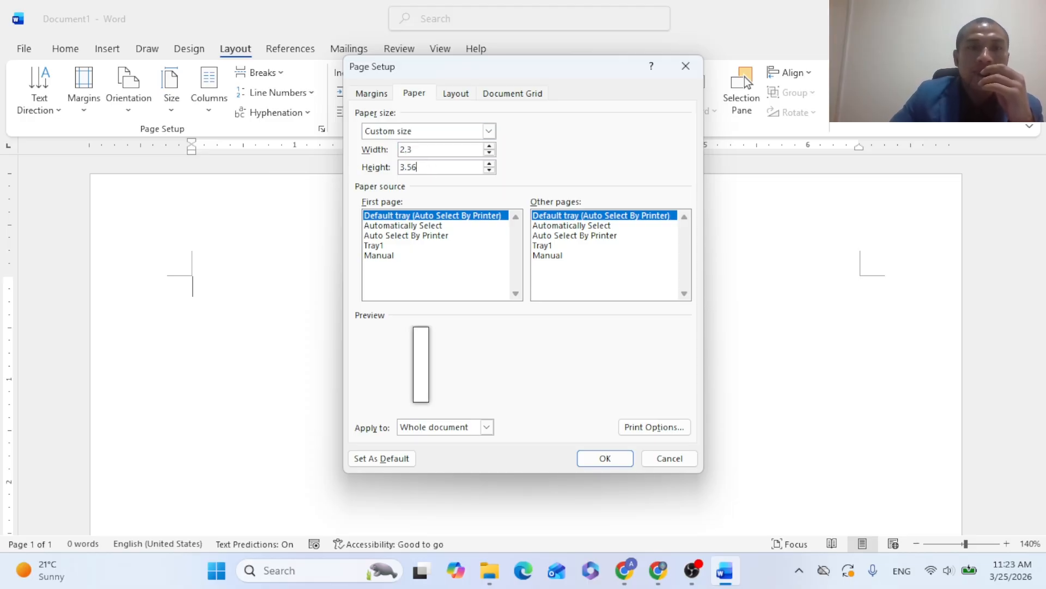
pyautogui.click(431, 149)
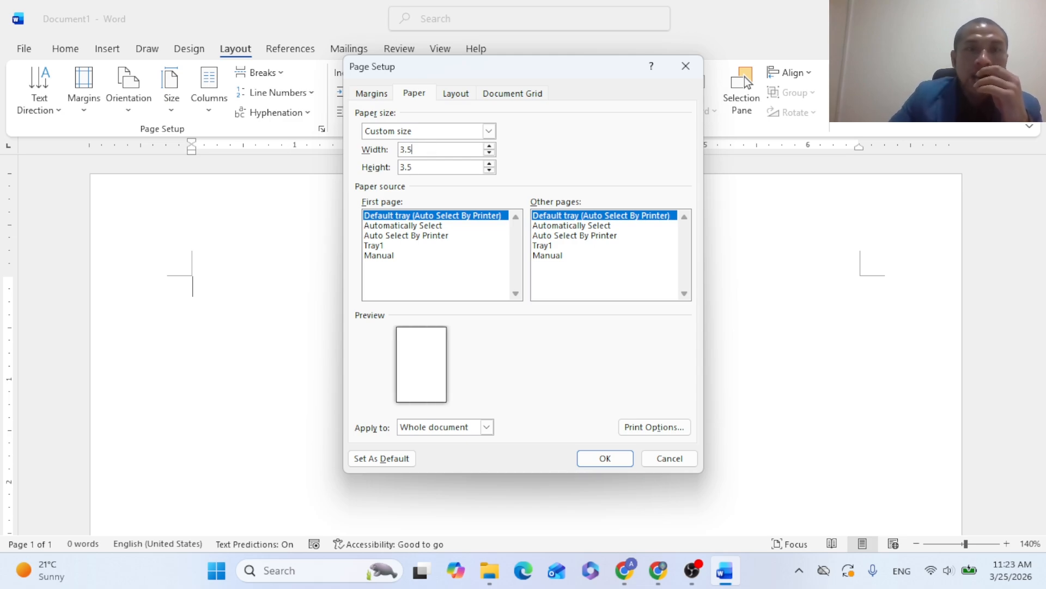
pyautogui.click(396, 167)
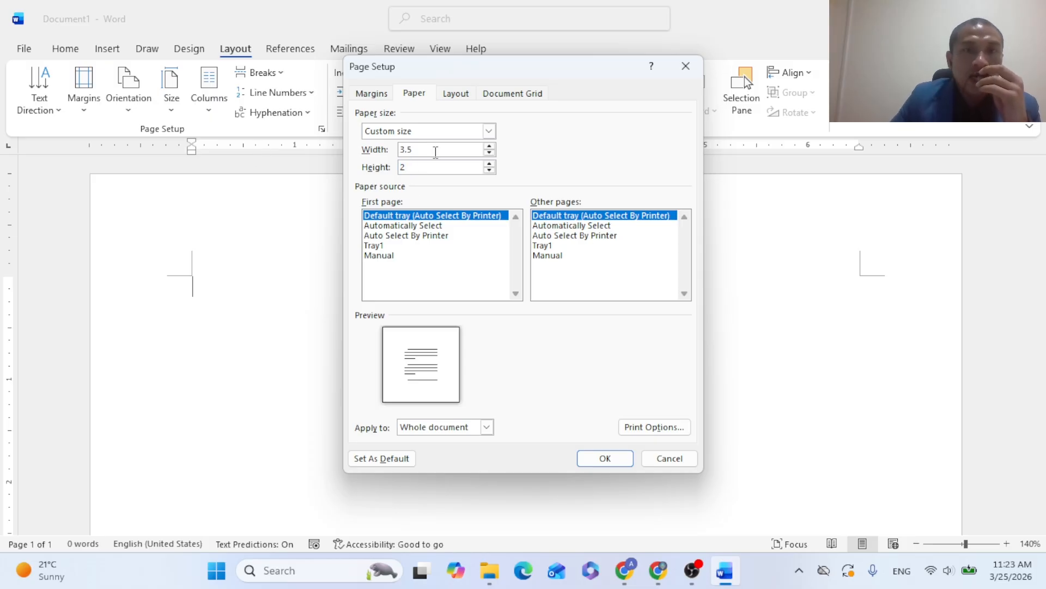
pyautogui.click(436, 152)
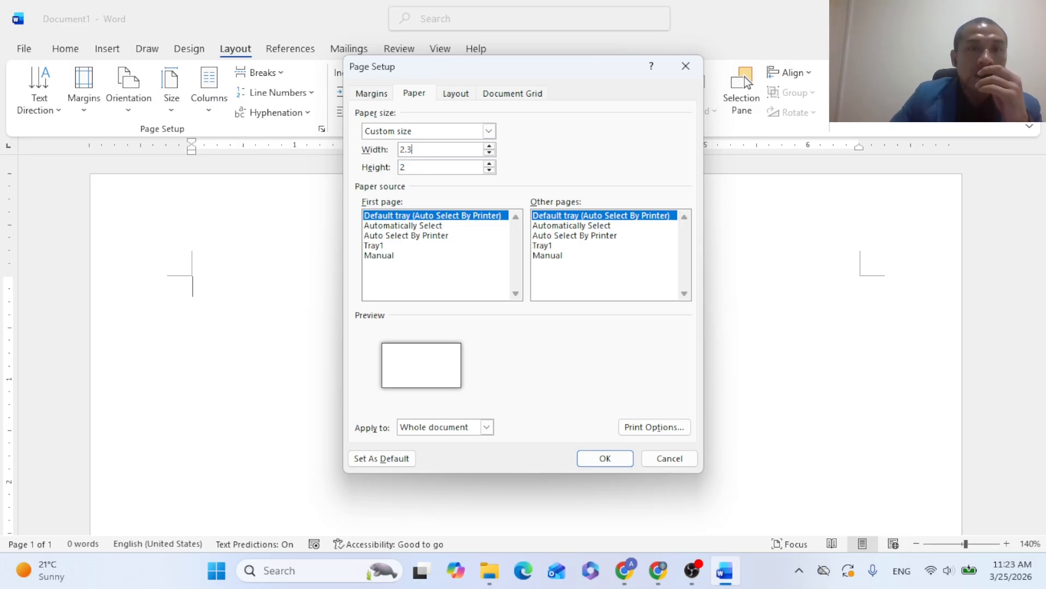
pyautogui.click(437, 167)
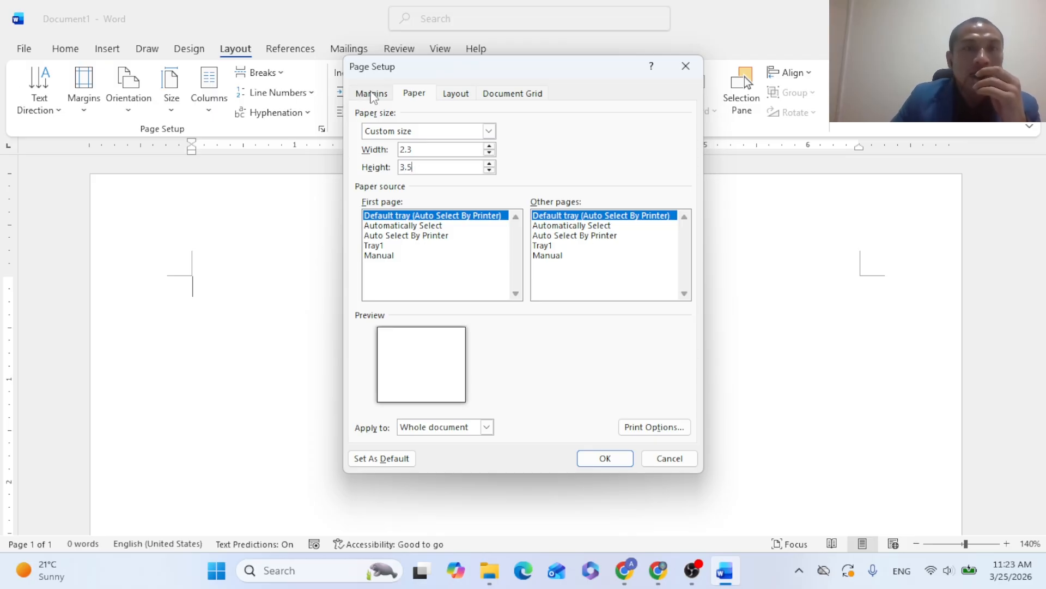
# Set the top, bottom, left and right margins to 0 and apply the page setup to the whole document.
pyautogui.click(371, 94)
pyautogui.write('0')
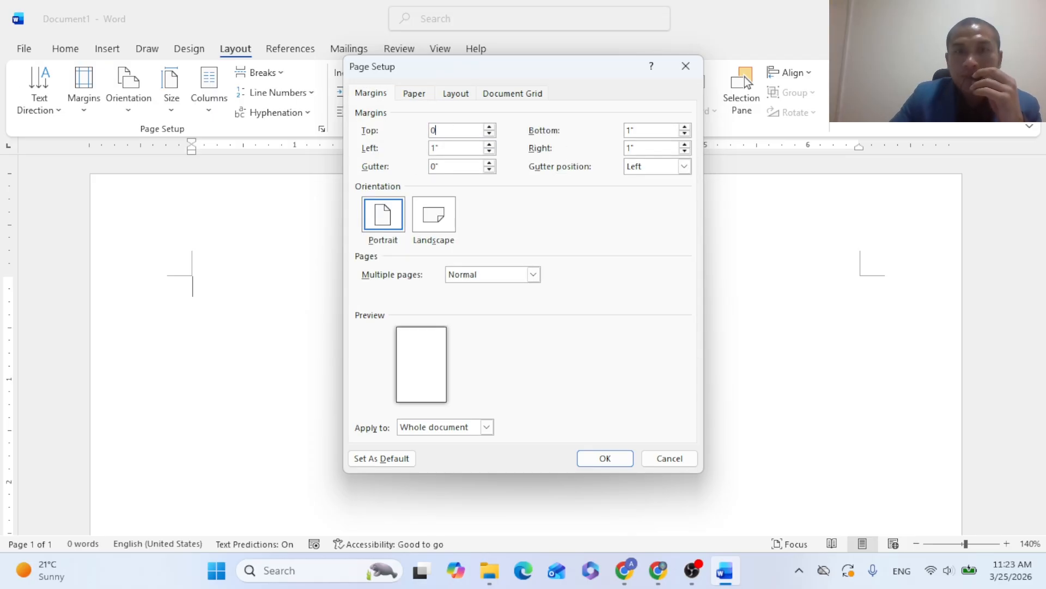
pyautogui.press('Tab')
pyautogui.write('0')
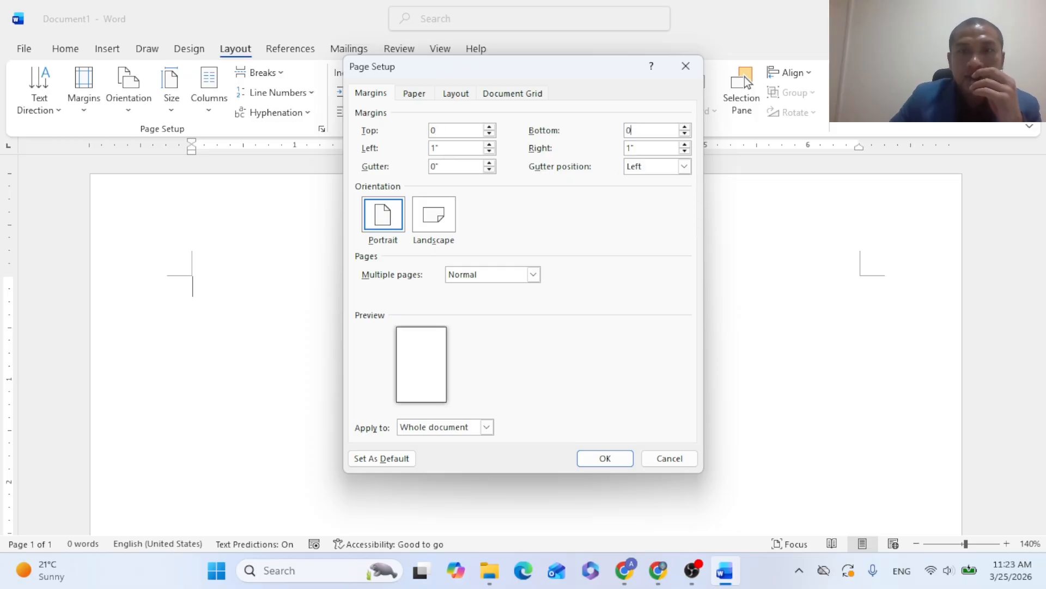
pyautogui.click(453, 152)
pyautogui.write('0')
pyautogui.press('Tab')
pyautogui.write('0')
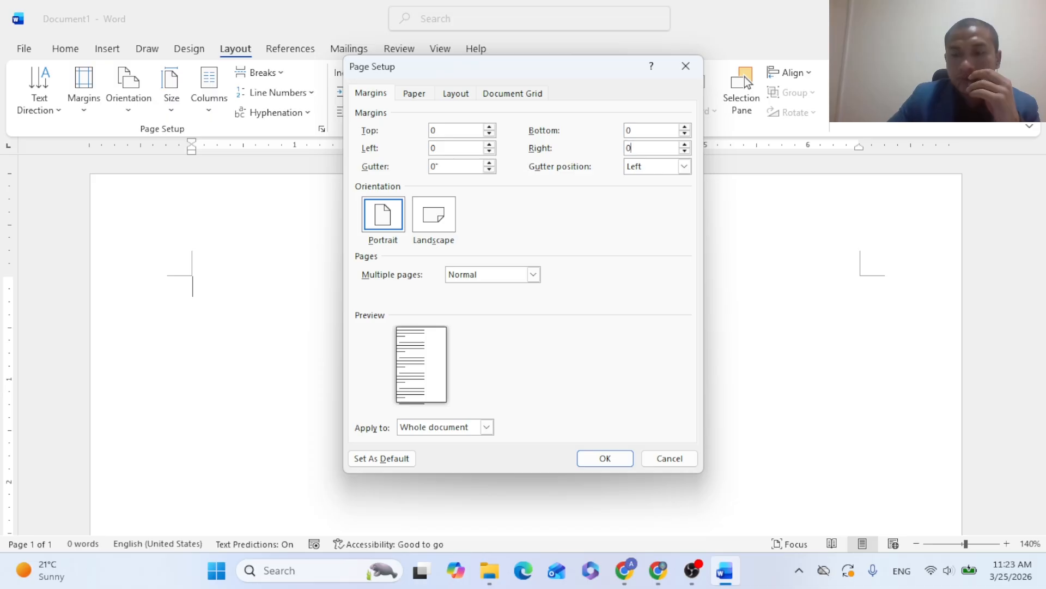
pyautogui.click(606, 458)
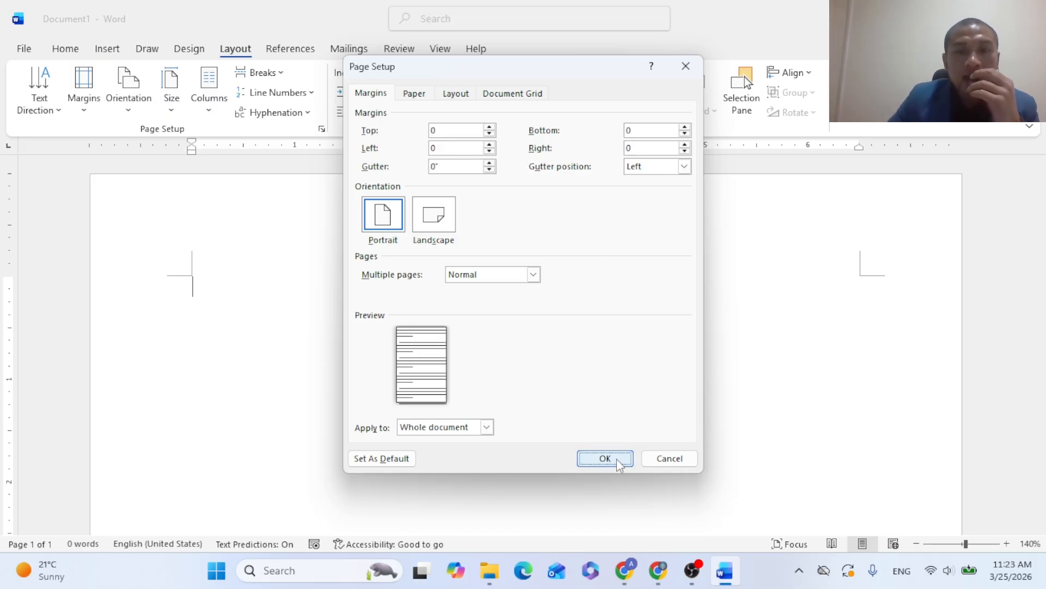
pyautogui.click(617, 311)
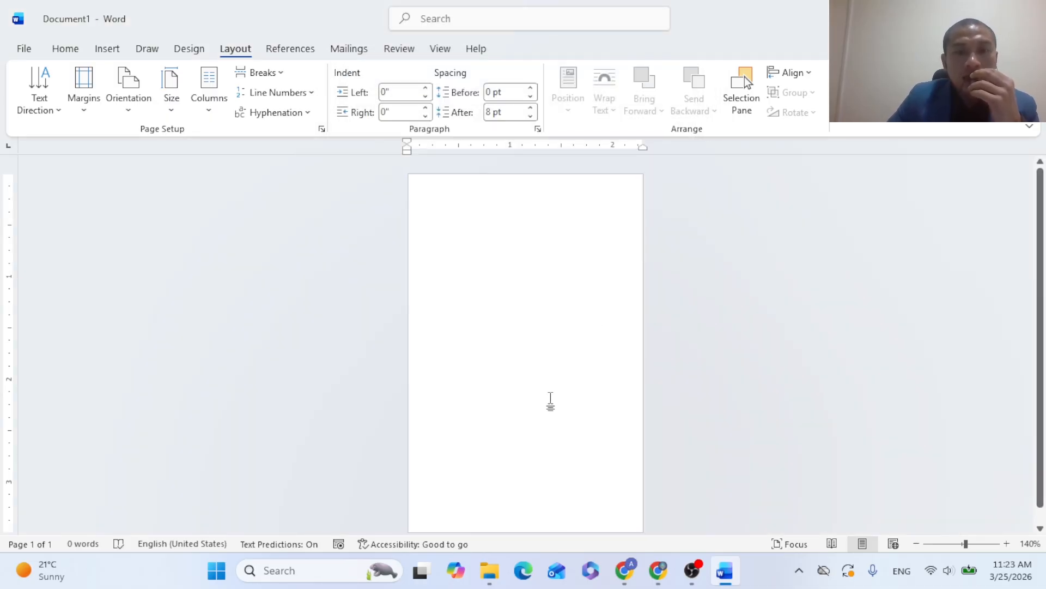
# Draw a closed freeform shape covering the lower part of the page, its upper edge sloping up from the left side to the right.
pyautogui.click(107, 48)
pyautogui.click(221, 72)
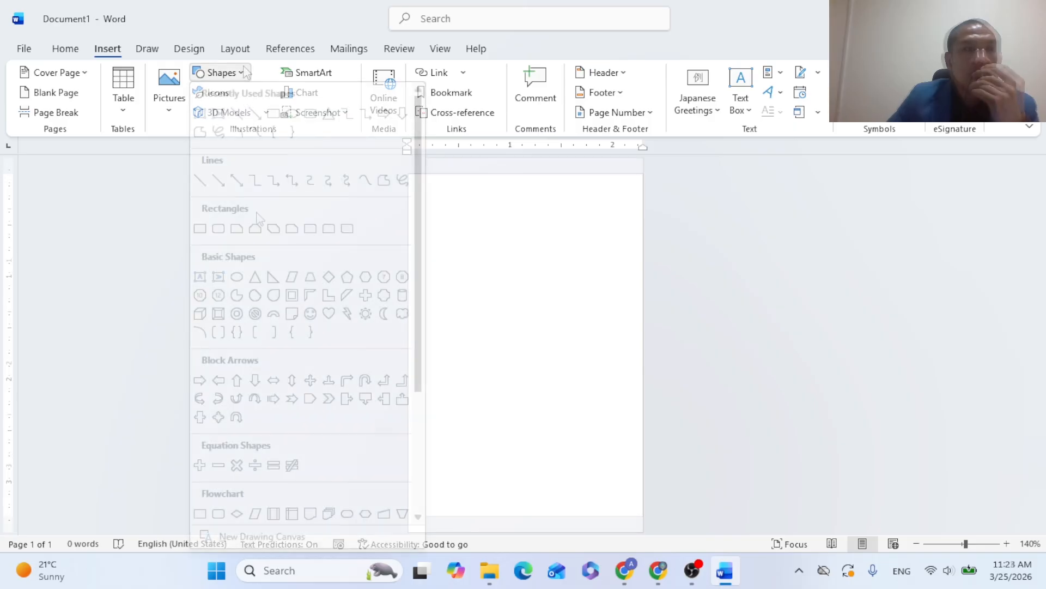
pyautogui.click(200, 133)
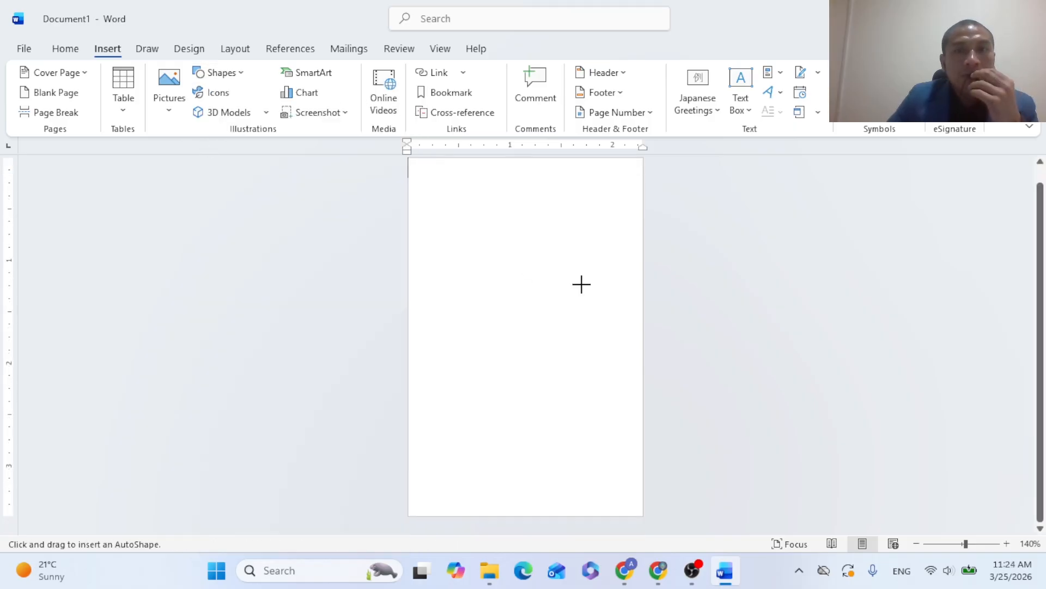
pyautogui.click(640, 204)
pyautogui.click(400, 352)
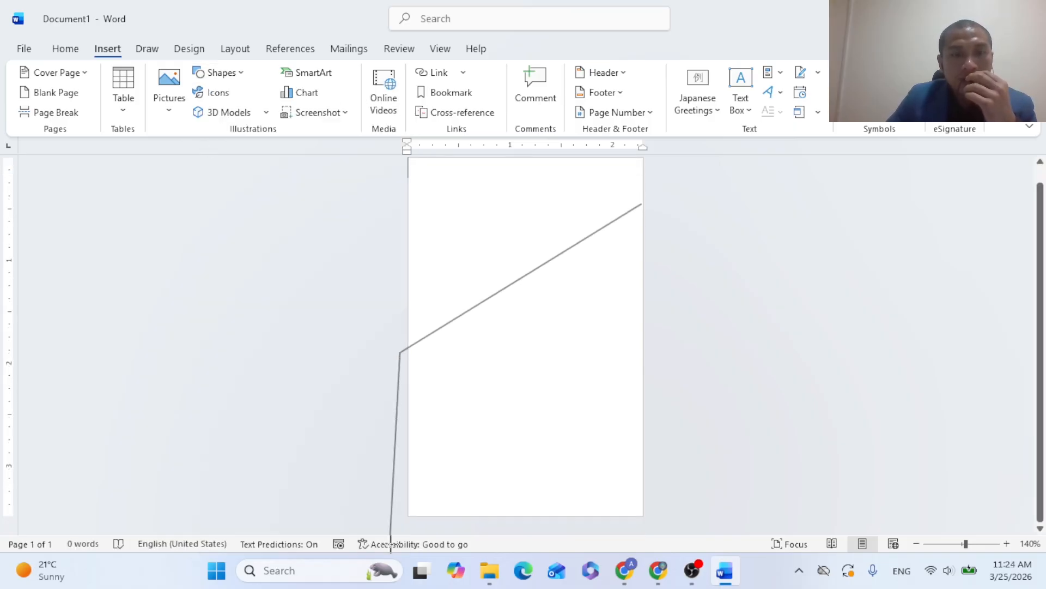
pyautogui.click(406, 520)
pyautogui.click(647, 518)
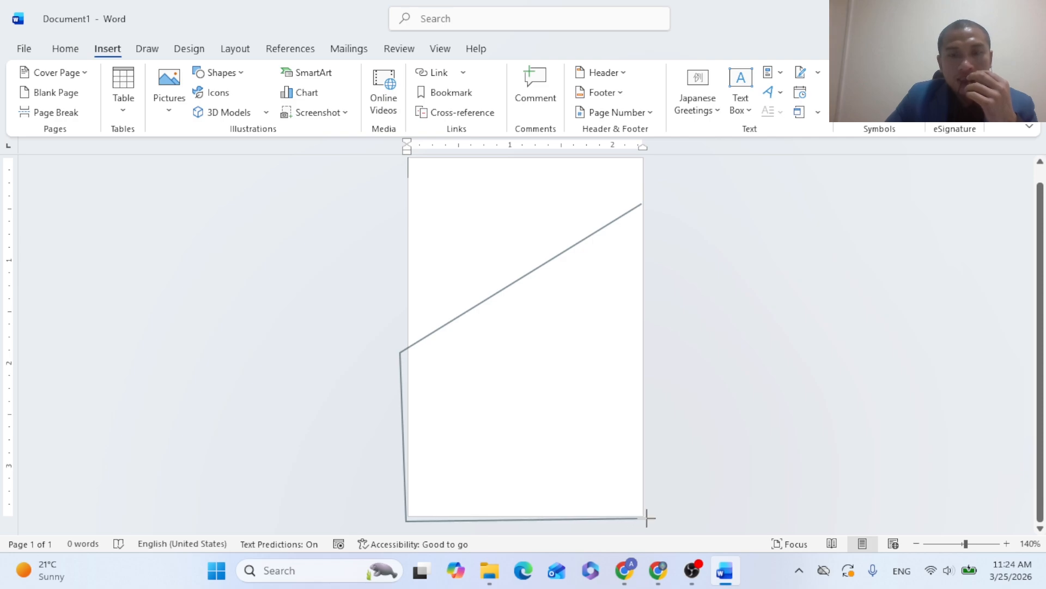
pyautogui.click(647, 205)
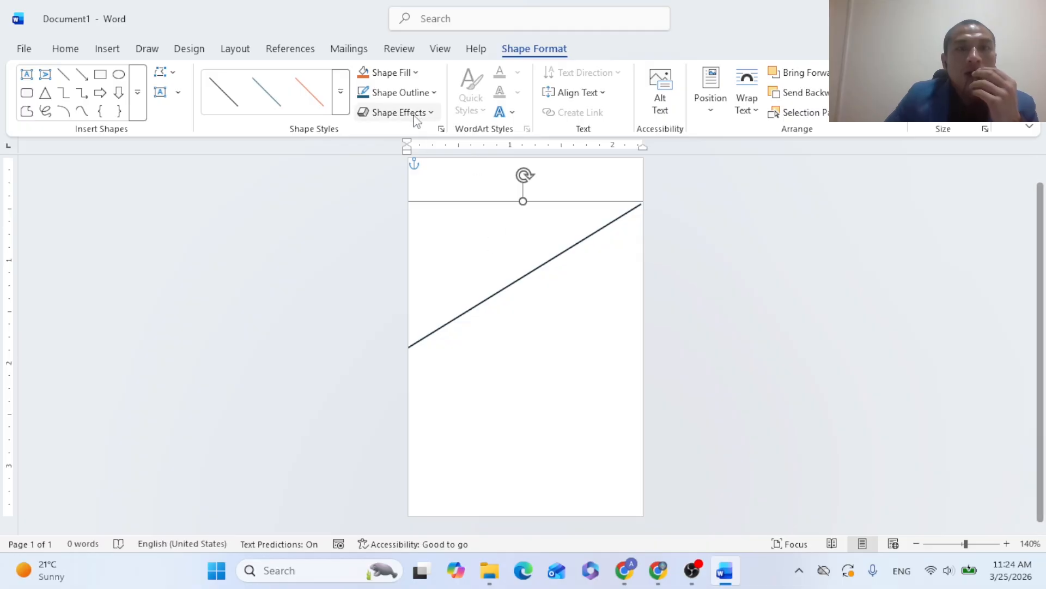
# Fill the freeform shape with the darkest teal theme shade and remove its outline.
pyautogui.click(416, 73)
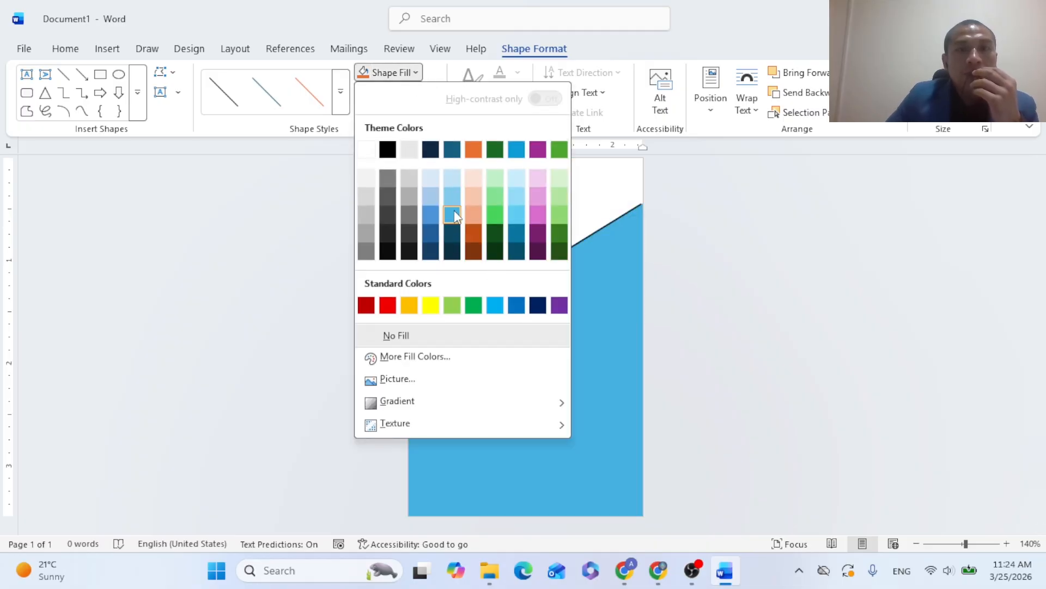
pyautogui.click(453, 246)
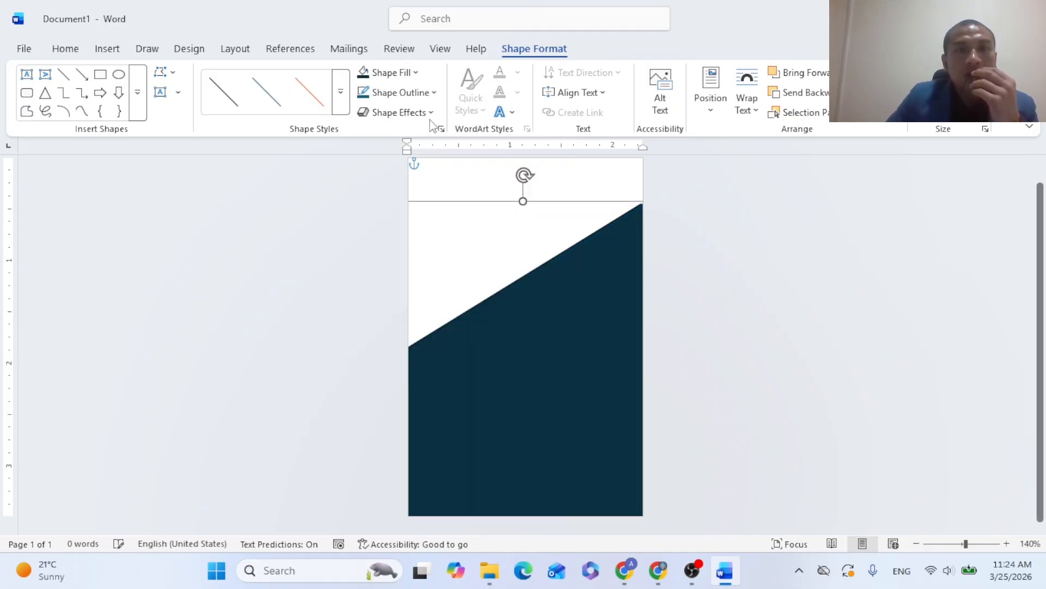
pyautogui.click(400, 93)
pyautogui.click(443, 357)
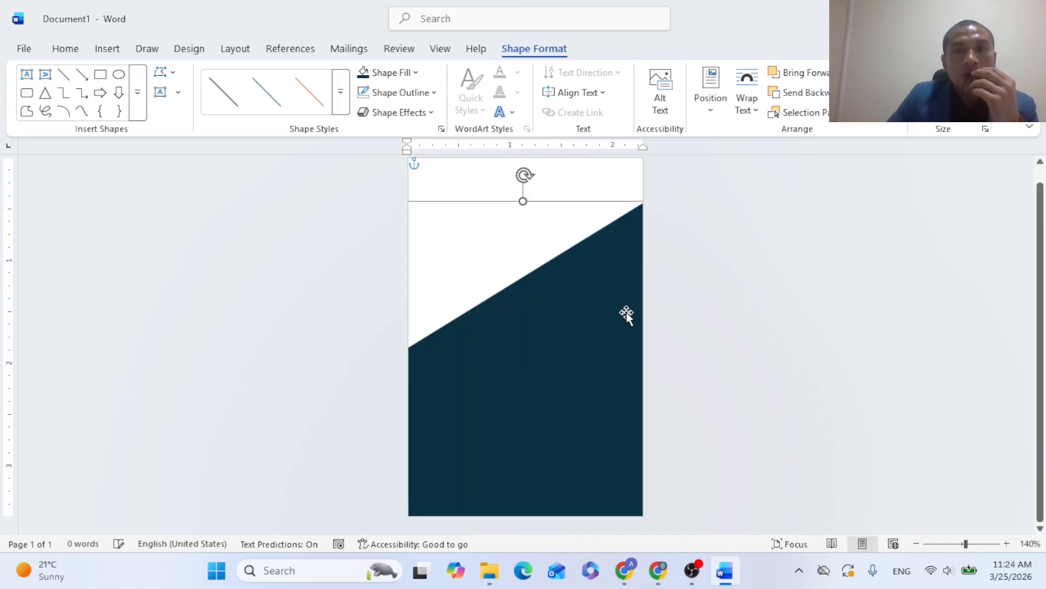
# Edit the shape's points to bend its sloping upper edge into a smooth wave rising to the right.
pyautogui.rightClick(552, 286)
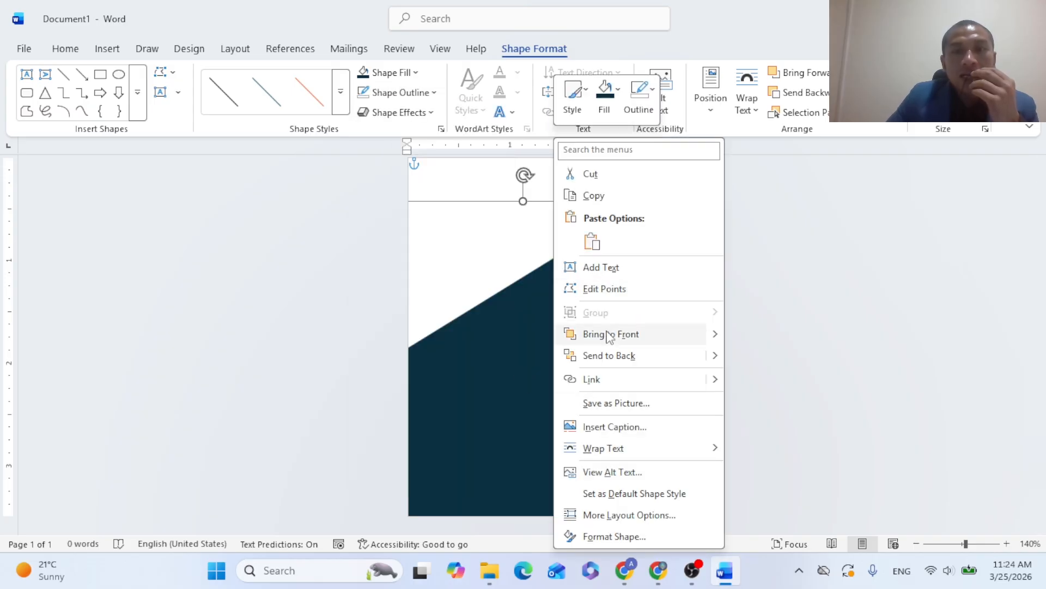
pyautogui.click(612, 297)
pyautogui.moveTo(643, 205); pyautogui.dragTo(680, 158)
pyautogui.moveTo(643, 218); pyautogui.dragTo(711, 184)
pyautogui.moveTo(613, 237); pyautogui.dragTo(695, 357)
pyautogui.moveTo(647, 294)
pyautogui.mouseDown()
pyautogui.moveTo(656, 247)
pyautogui.moveTo(666, 276)
pyautogui.moveTo(646, 302)
pyautogui.mouseUp()
pyautogui.moveTo(590, 333); pyautogui.dragTo(544, 399)
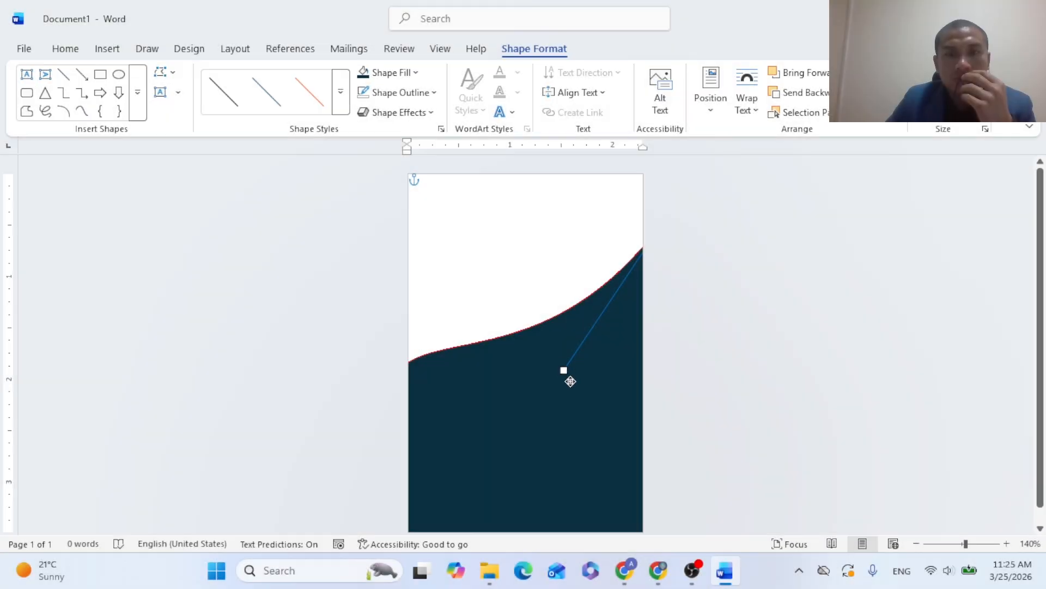
pyautogui.moveTo(564, 370); pyautogui.dragTo(584, 403)
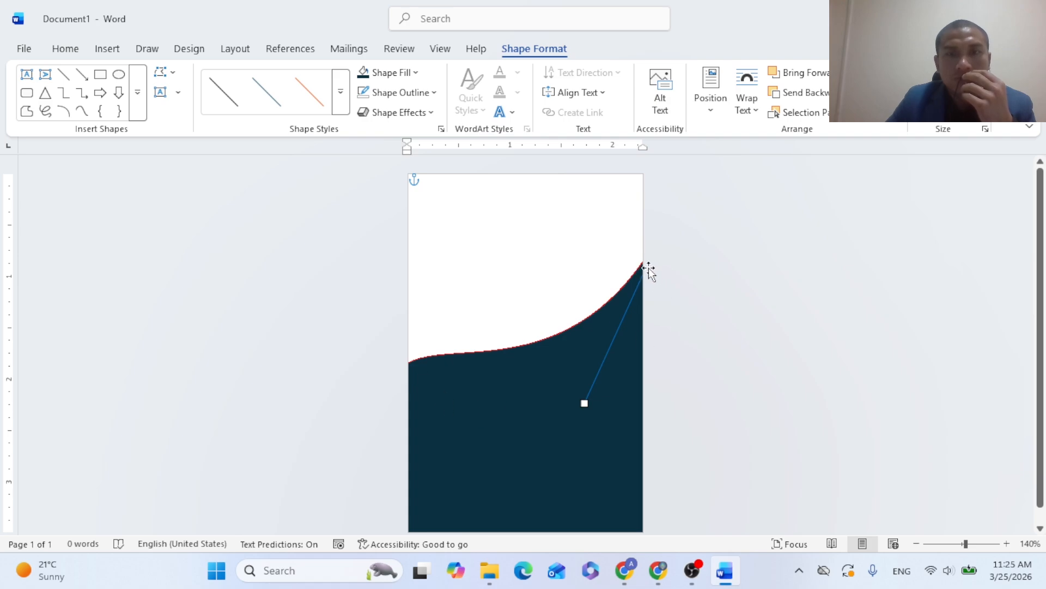
pyautogui.moveTo(643, 266); pyautogui.dragTo(629, 250)
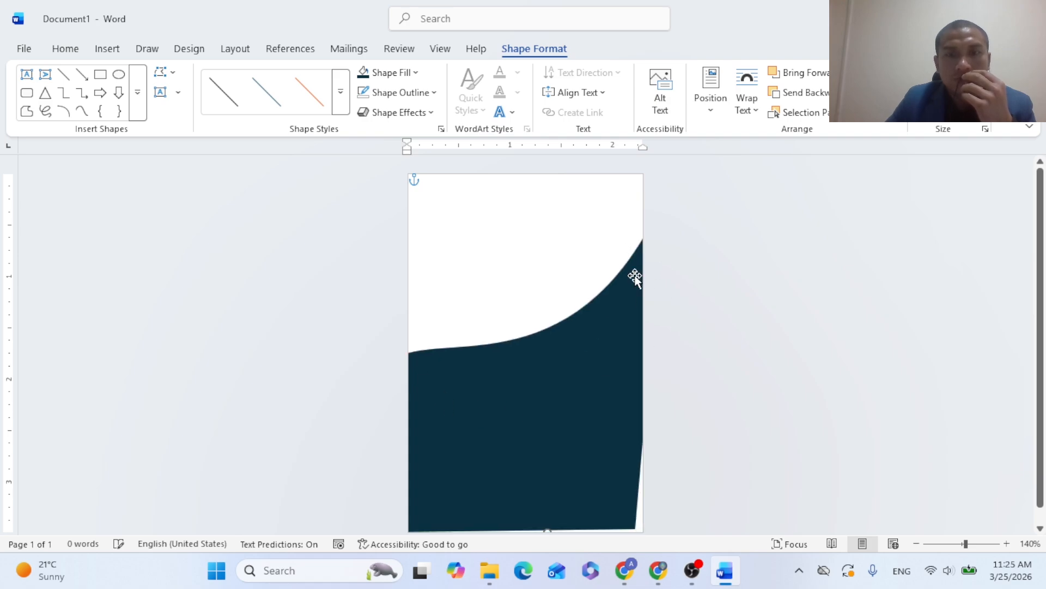
# Stretch the shape's lower and right edges outward to cover the gap at the page's lower-right corner.
pyautogui.scroll(-1, 616, 490)
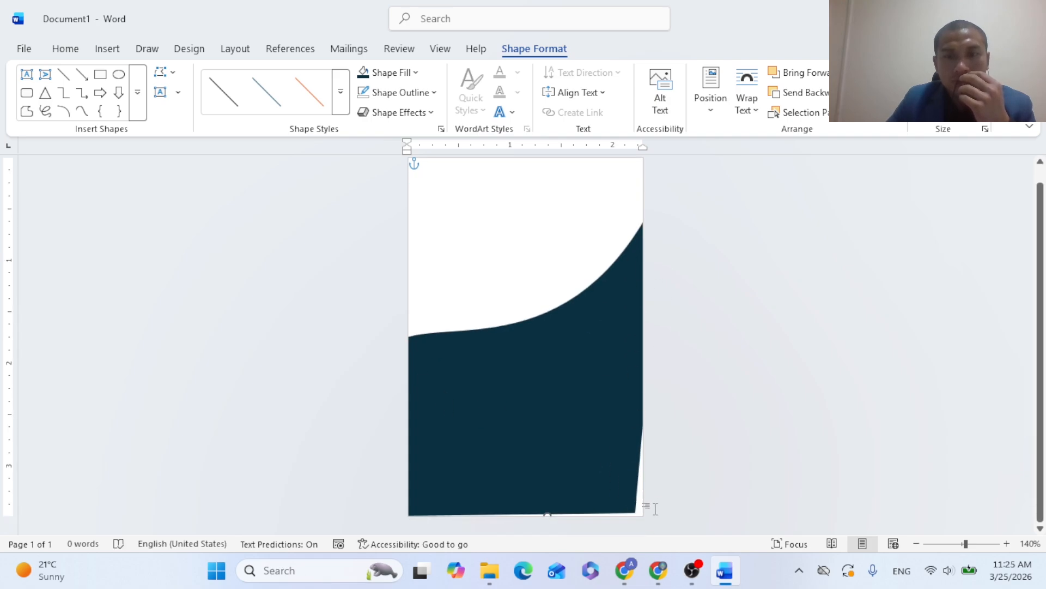
pyautogui.moveTo(548, 516)
pyautogui.mouseDown()
pyautogui.moveTo(572, 553)
pyautogui.moveTo(561, 526)
pyautogui.mouseUp()
pyautogui.moveTo(627, 437)
pyautogui.mouseDown()
pyautogui.moveTo(616, 440)
pyautogui.moveTo(640, 437)
pyautogui.mouseUp()
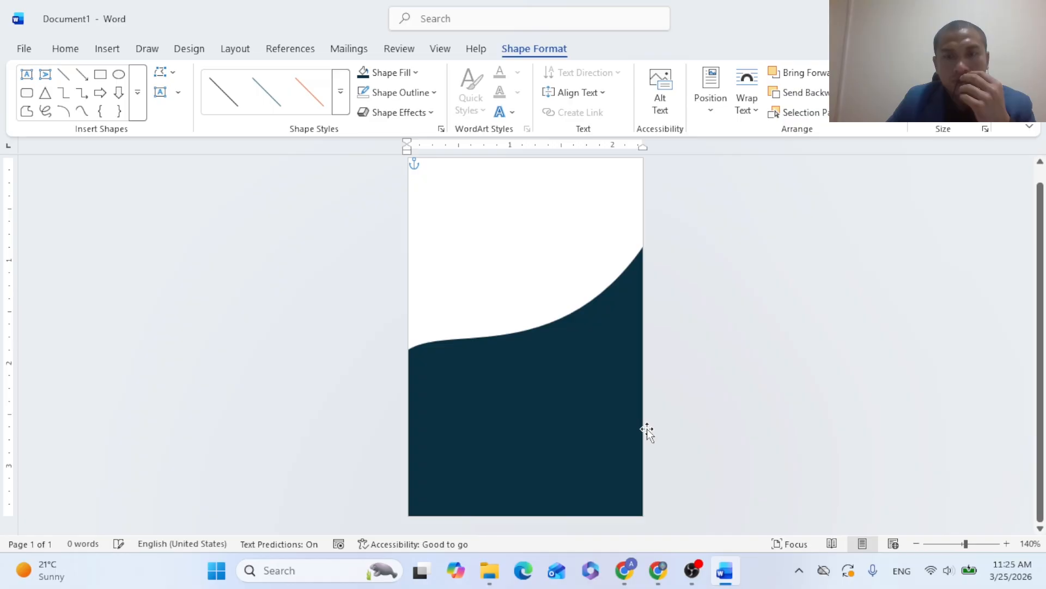
# Edit the shape's points again and move the right end of its upper edge slightly higher.
pyautogui.rightClick(615, 336)
pyautogui.click(673, 288)
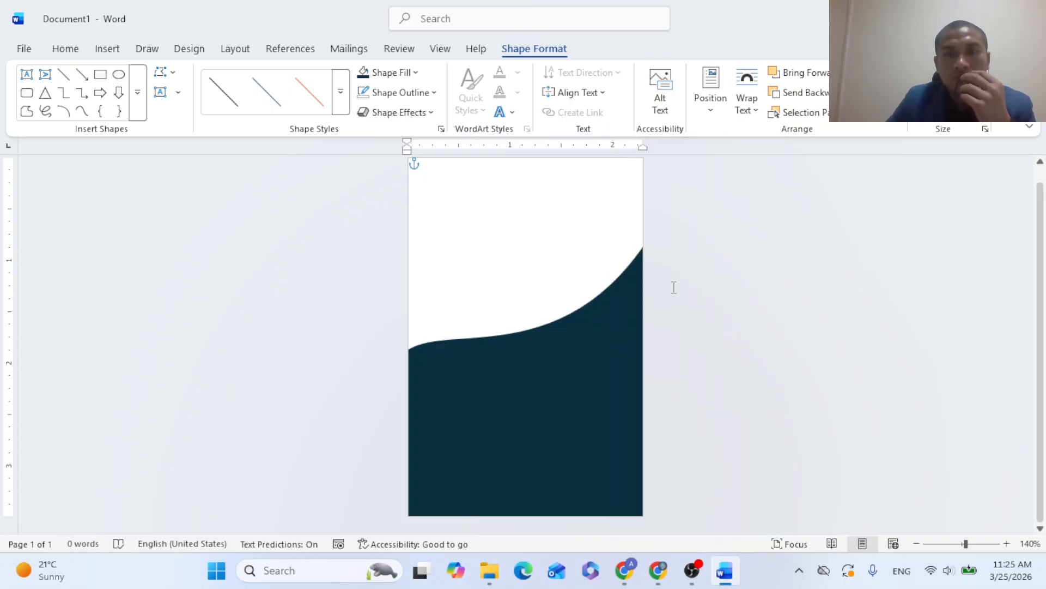
pyautogui.moveTo(644, 245)
pyautogui.mouseDown()
pyautogui.moveTo(647, 213)
pyautogui.moveTo(648, 235)
pyautogui.mouseUp()
pyautogui.moveTo(601, 262); pyautogui.dragTo(537, 390)
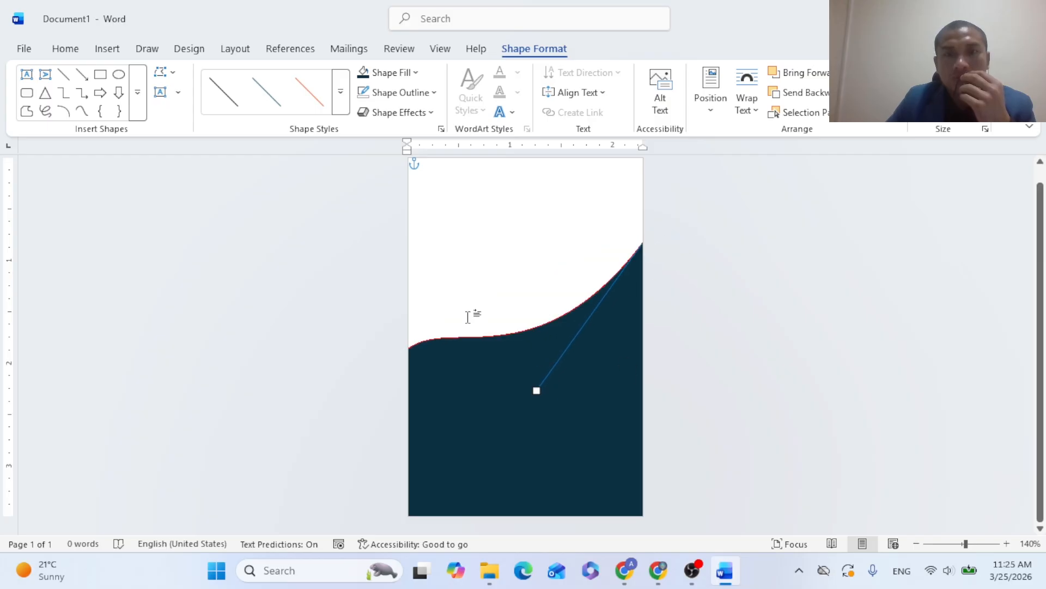
pyautogui.click(420, 364)
pyautogui.rightClick(449, 358)
pyautogui.click(502, 294)
pyautogui.moveTo(410, 346); pyautogui.dragTo(323, 408)
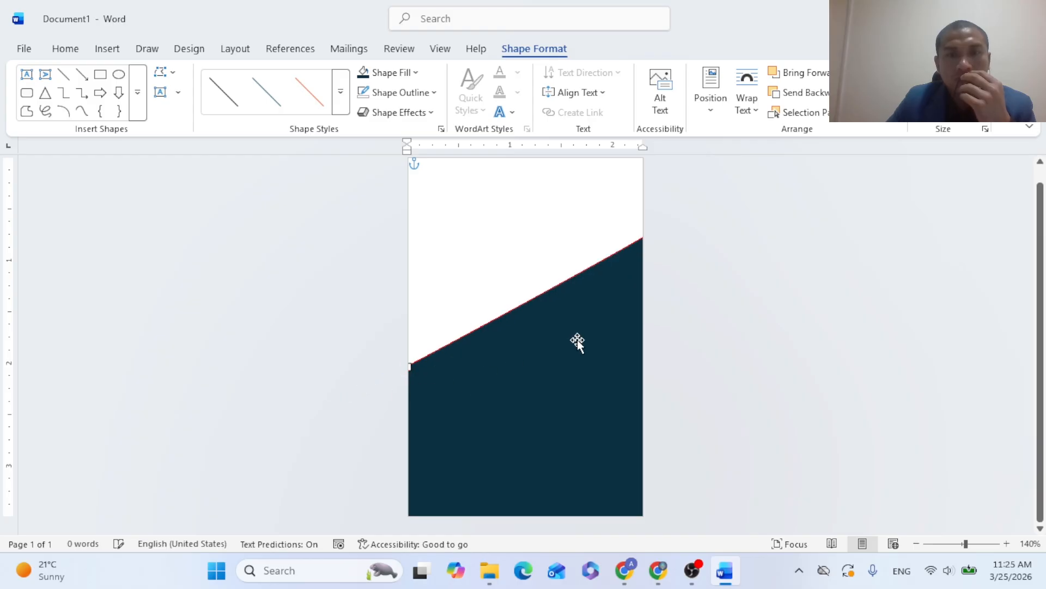
pyautogui.hotkey('ctrl', 'z')
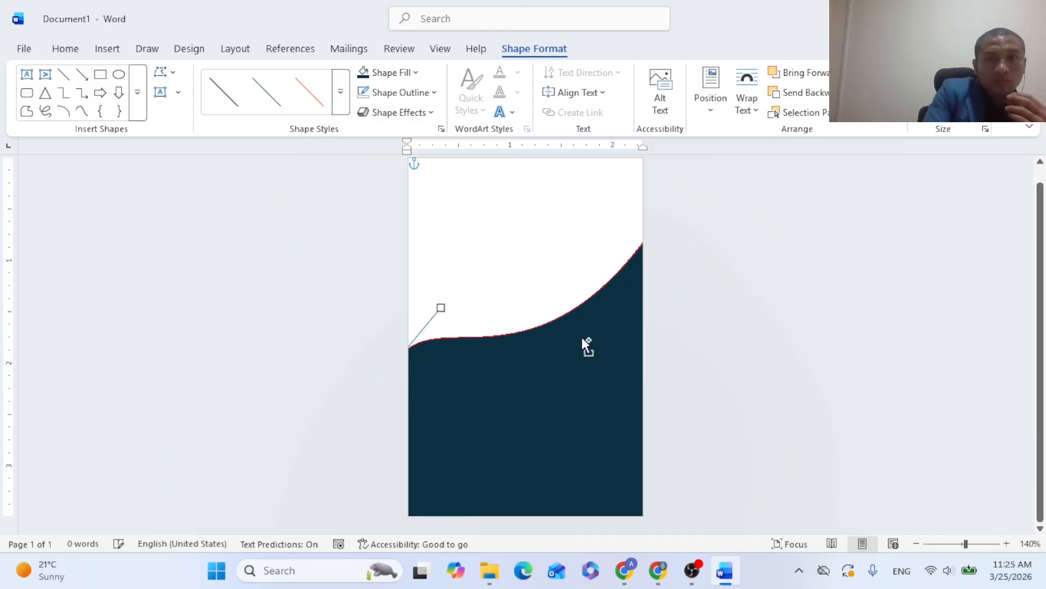
pyautogui.hotkey('ctrl', 'z')
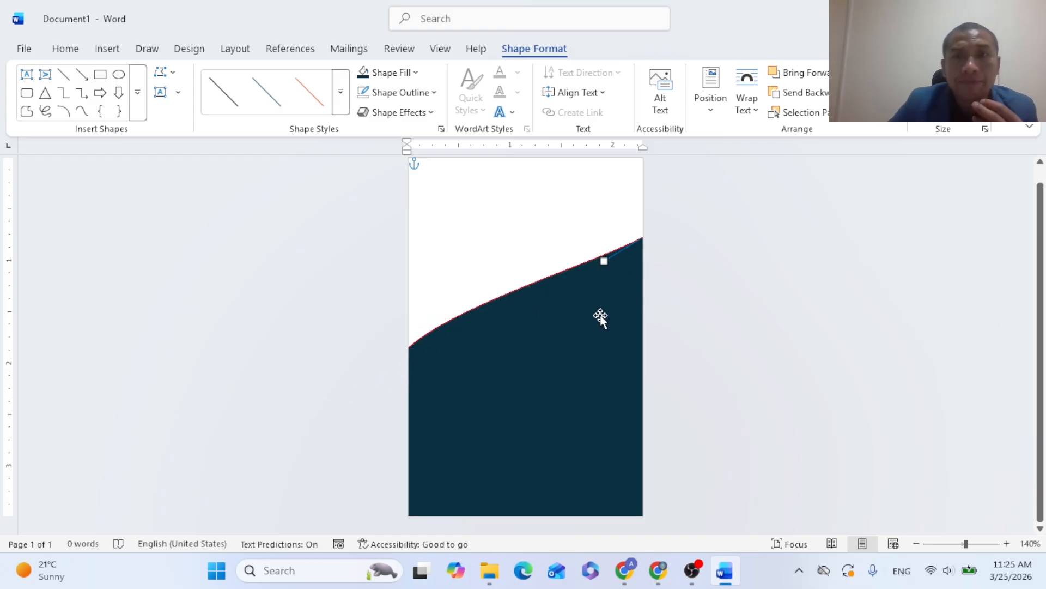
# Raise the right end of the shape's upper edge and pull its curve handle down to form a deeper, steeper wave.
pyautogui.moveTo(604, 261)
pyautogui.mouseDown()
pyautogui.moveTo(495, 346)
pyautogui.moveTo(471, 384)
pyautogui.moveTo(497, 433)
pyautogui.moveTo(530, 402)
pyautogui.moveTo(565, 392)
pyautogui.moveTo(506, 426)
pyautogui.mouseUp()
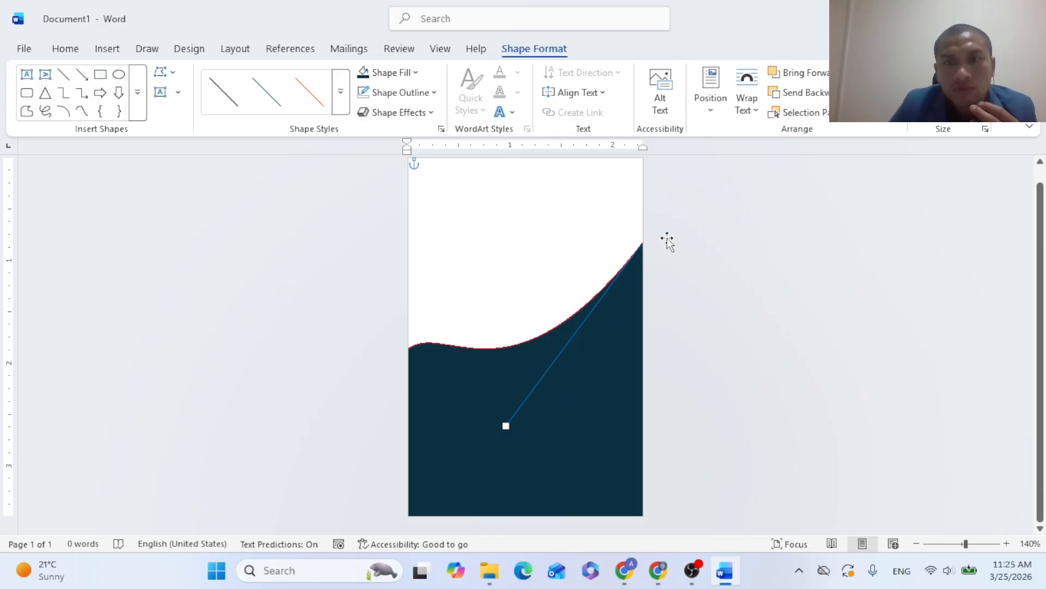
pyautogui.moveTo(642, 246); pyautogui.dragTo(509, 397)
pyautogui.moveTo(620, 197); pyautogui.dragTo(660, 168)
pyautogui.moveTo(548, 370); pyautogui.dragTo(534, 424)
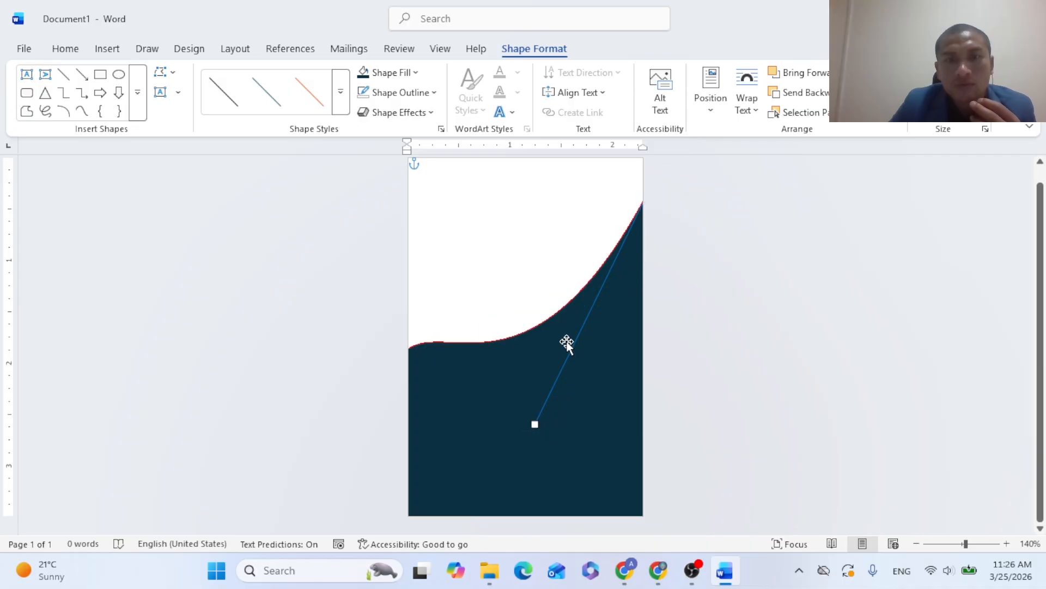
# Reshape the dark shape's upper edge into one smooth, steeper curve that rises from the left side to a higher right end.
pyautogui.click(589, 462)
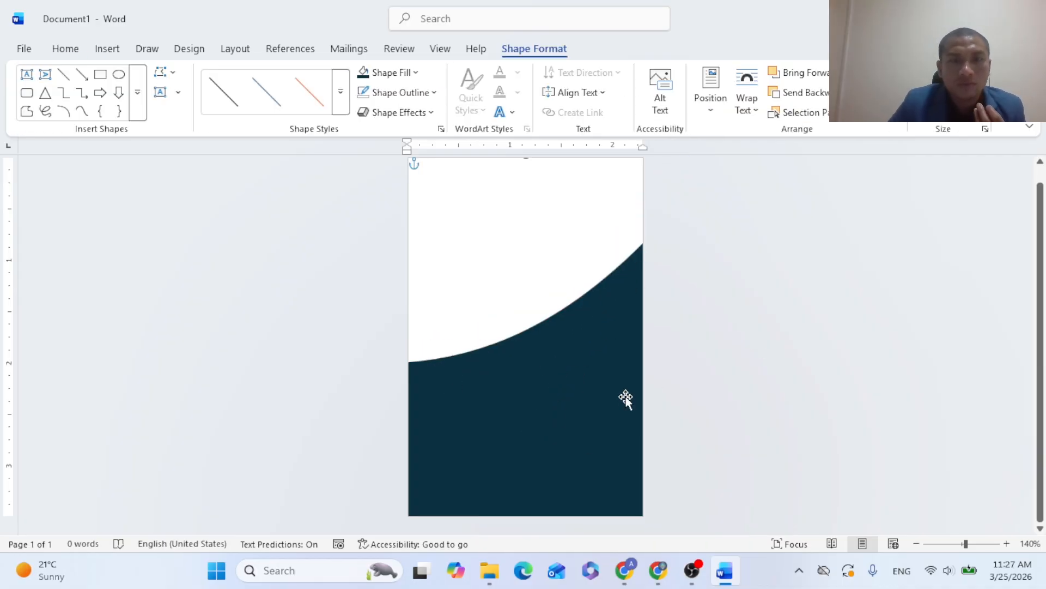
pyautogui.moveTo(610, 362); pyautogui.dragTo(481, 458)
pyautogui.moveTo(584, 348); pyautogui.dragTo(558, 363)
pyautogui.moveTo(643, 258); pyautogui.dragTo(667, 165)
pyautogui.moveTo(518, 365); pyautogui.dragTo(636, 318)
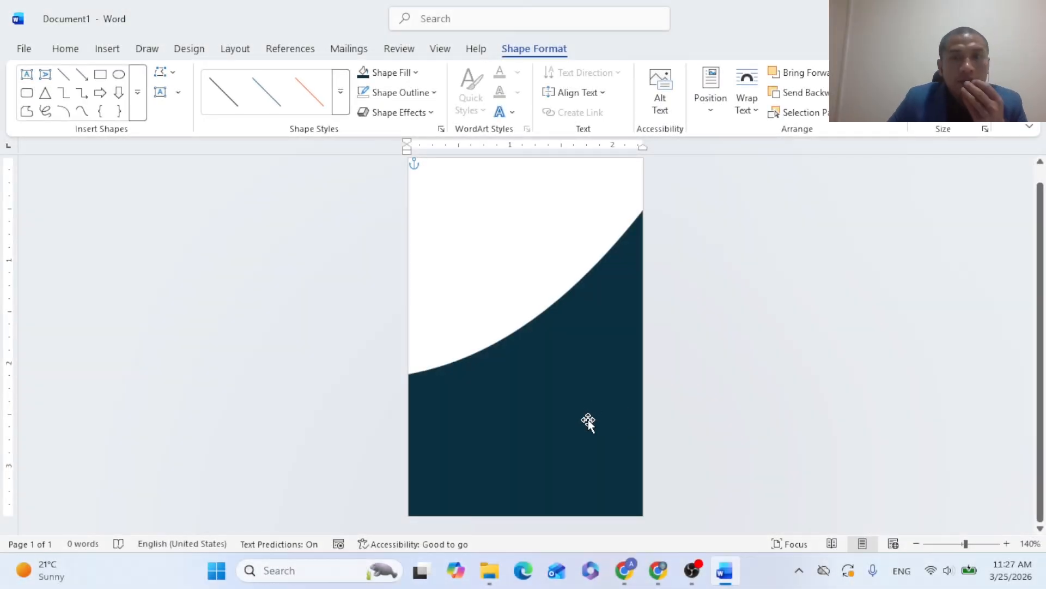
# Draw a circle over the page's upper-left corner so that only its lower-right quarter lies on the page.
pyautogui.click(106, 49)
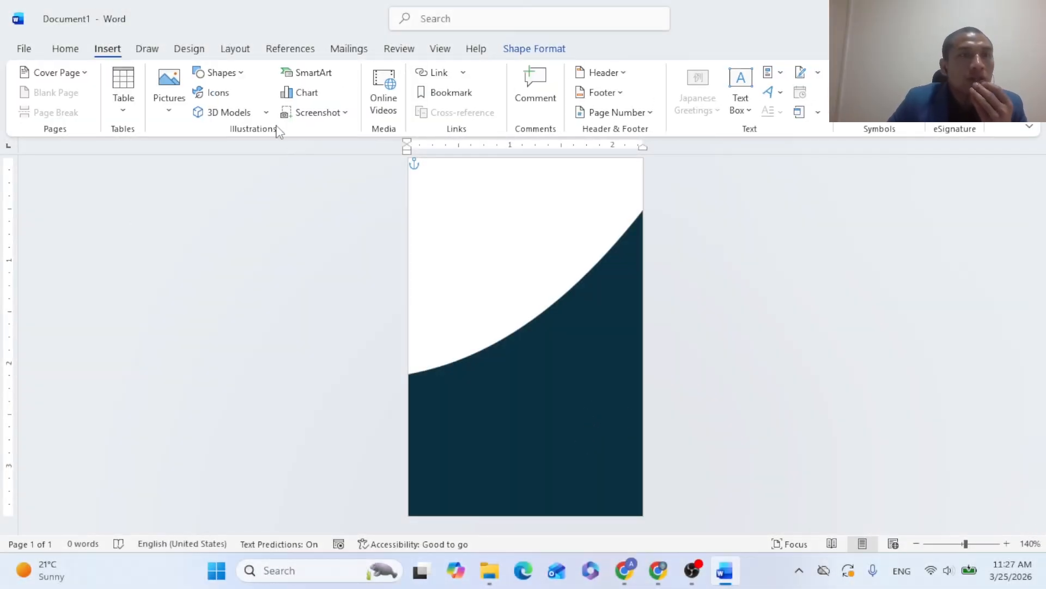
pyautogui.click(230, 76)
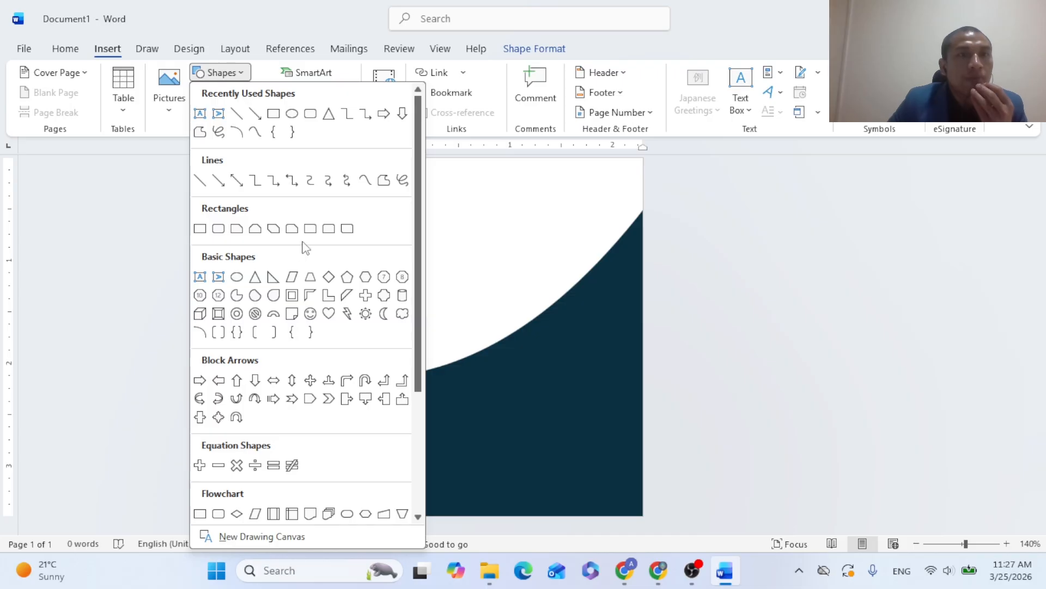
pyautogui.click(295, 116)
pyautogui.moveTo(421, 179)
pyautogui.mouseDown()
pyautogui.moveTo(528, 271)
pyautogui.moveTo(425, 187)
pyautogui.mouseUp()
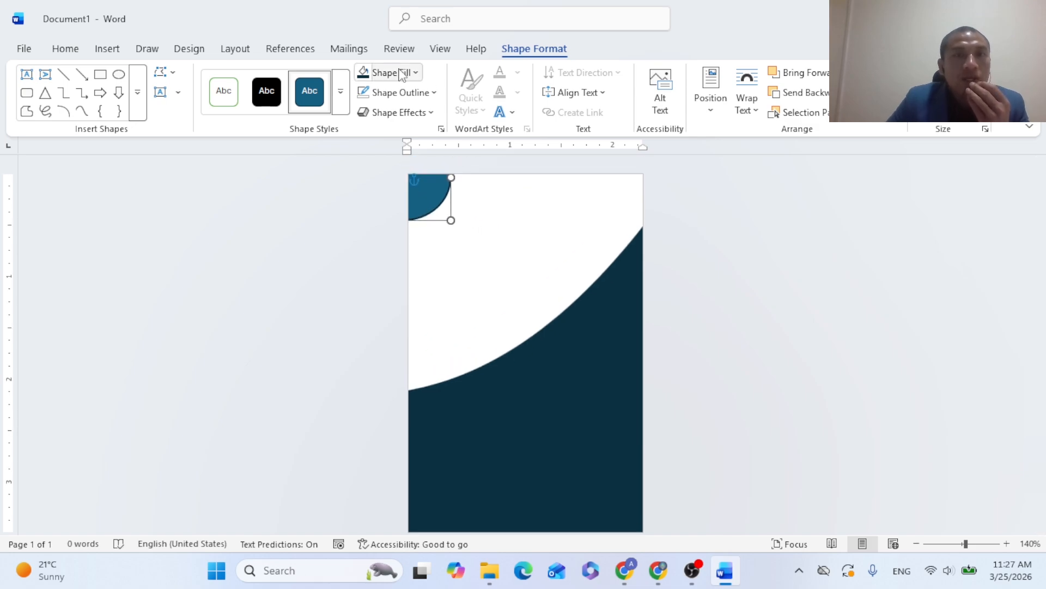
# Fill the corner circle with dark orange and remove its outline.
pyautogui.click(409, 72)
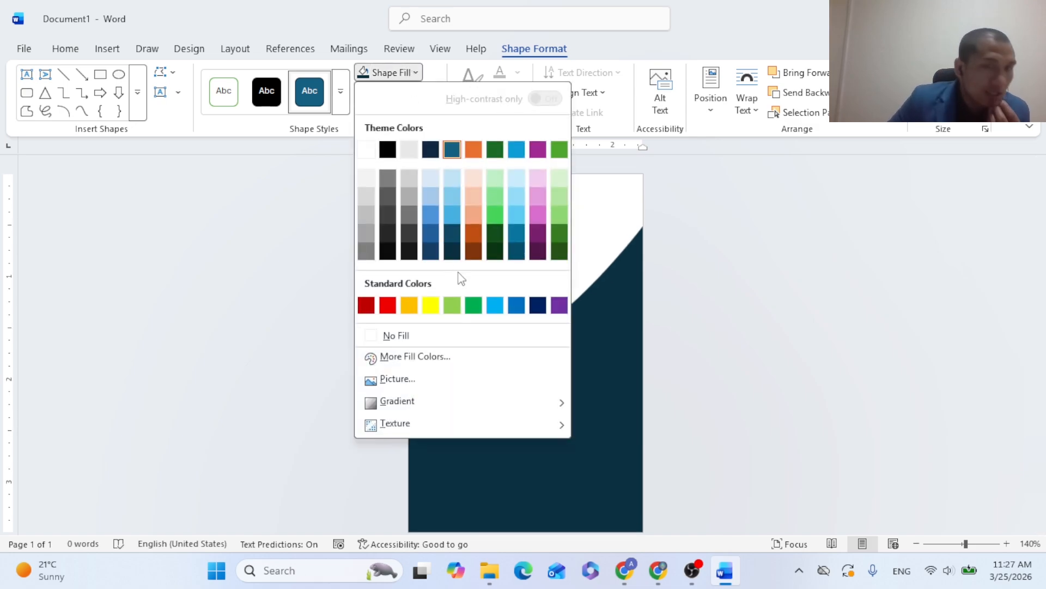
pyautogui.click(474, 250)
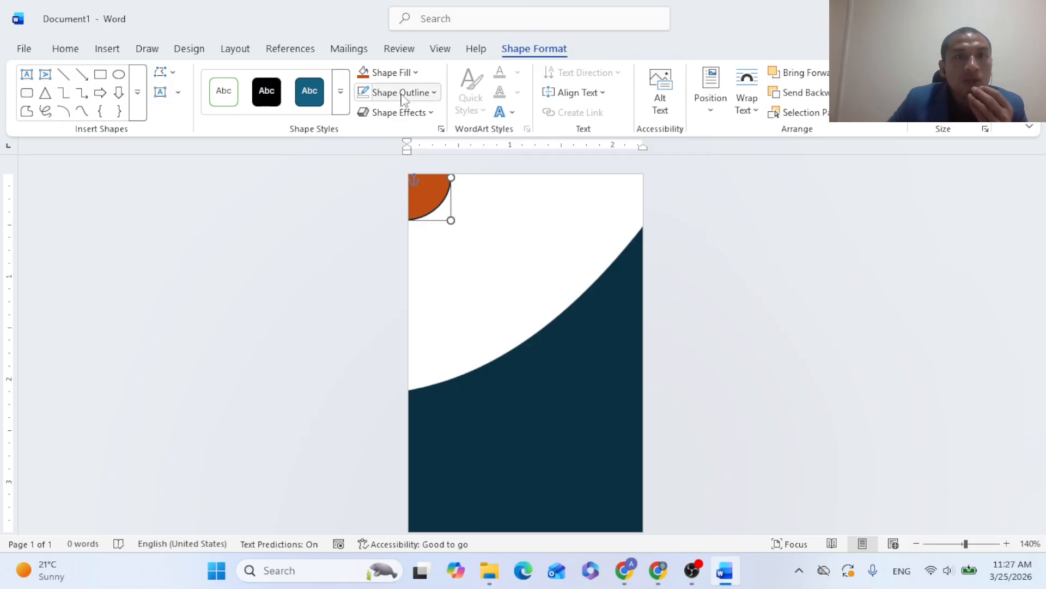
pyautogui.click(410, 93)
pyautogui.click(424, 352)
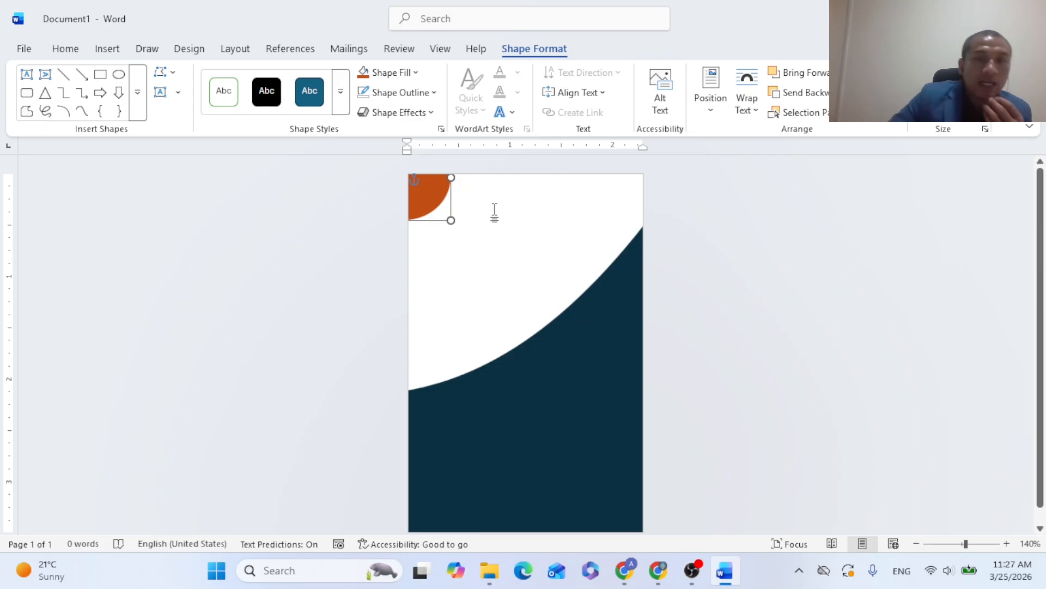
# Draw a nearly square rectangle, about 0.8 by 0.9 inches, near the middle of the card's upper edge.
pyautogui.click(107, 49)
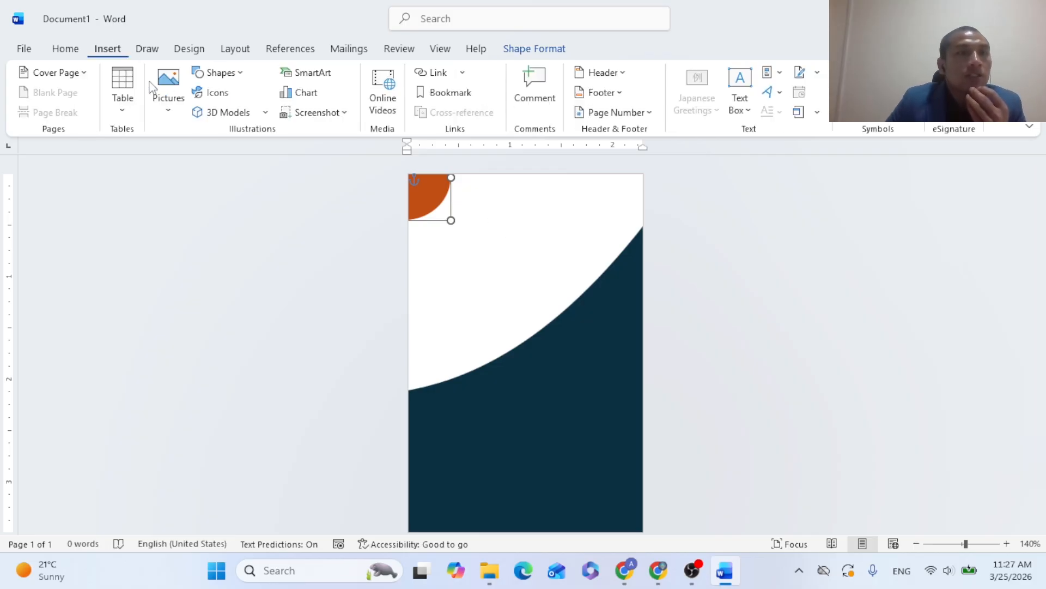
pyautogui.click(240, 76)
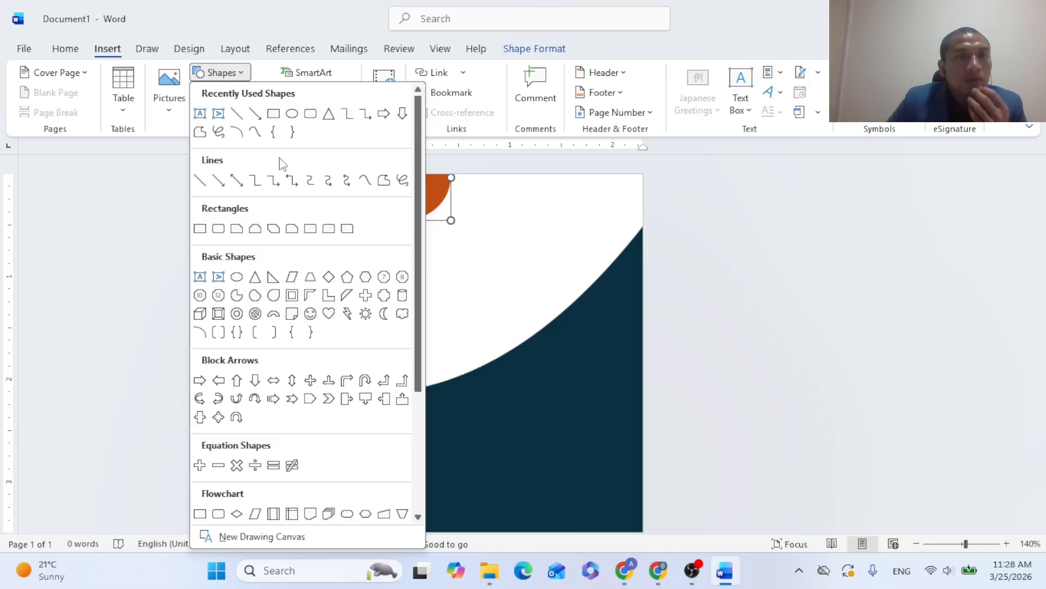
pyautogui.click(274, 115)
pyautogui.moveTo(469, 185); pyautogui.dragTo(526, 252)
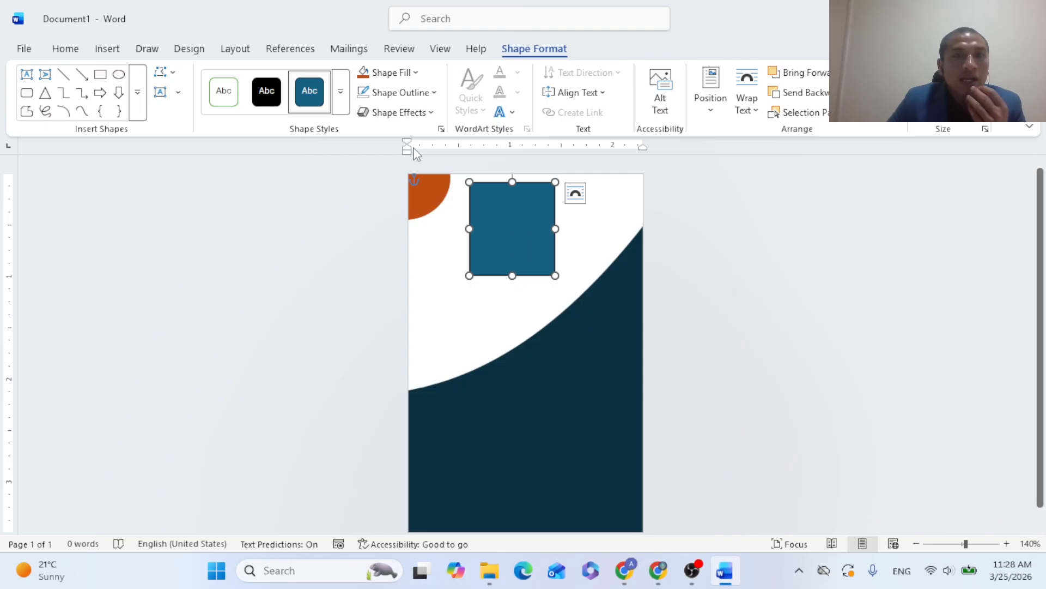
# Fill the rectangle with the portrait photo from a file in the Downloads folder.
pyautogui.click(420, 75)
pyautogui.click(407, 381)
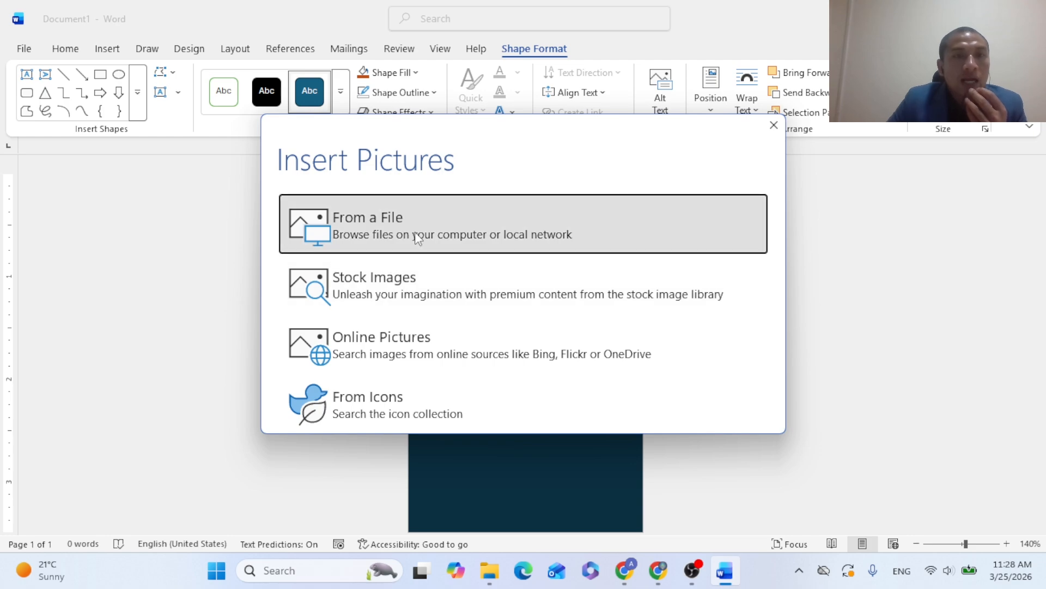
pyautogui.click(436, 234)
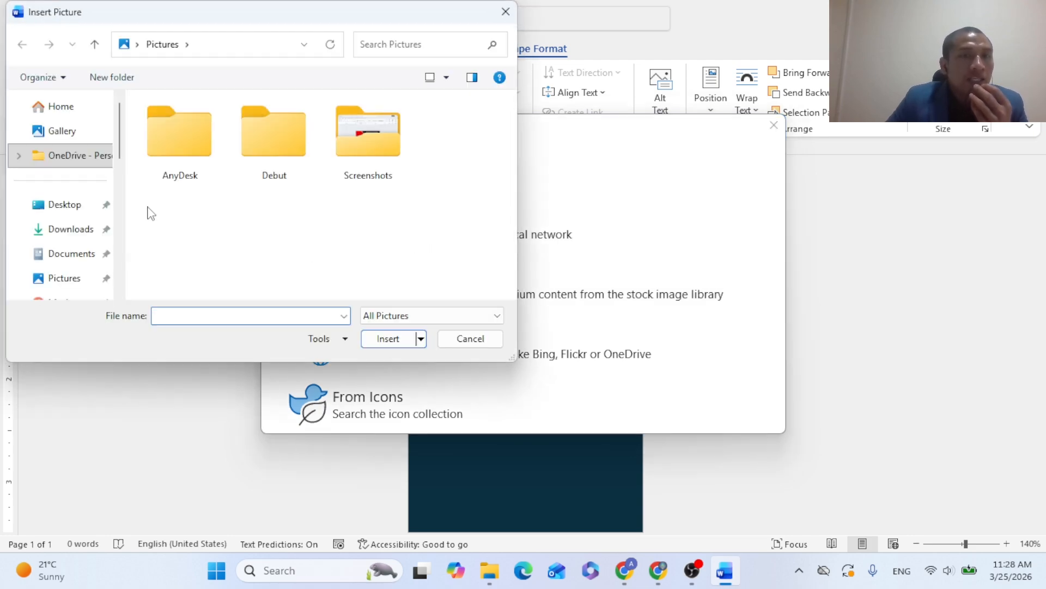
pyautogui.click(73, 230)
pyautogui.click(289, 139)
pyautogui.click(388, 338)
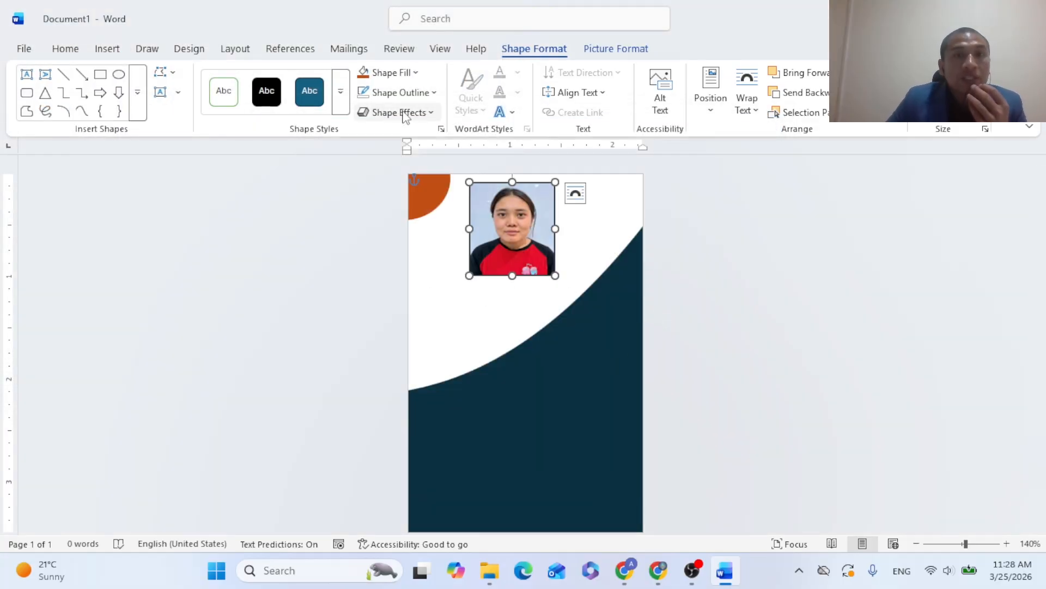
# Give the photo rectangle a red outline and deselect it.
pyautogui.click(413, 94)
pyautogui.click(386, 323)
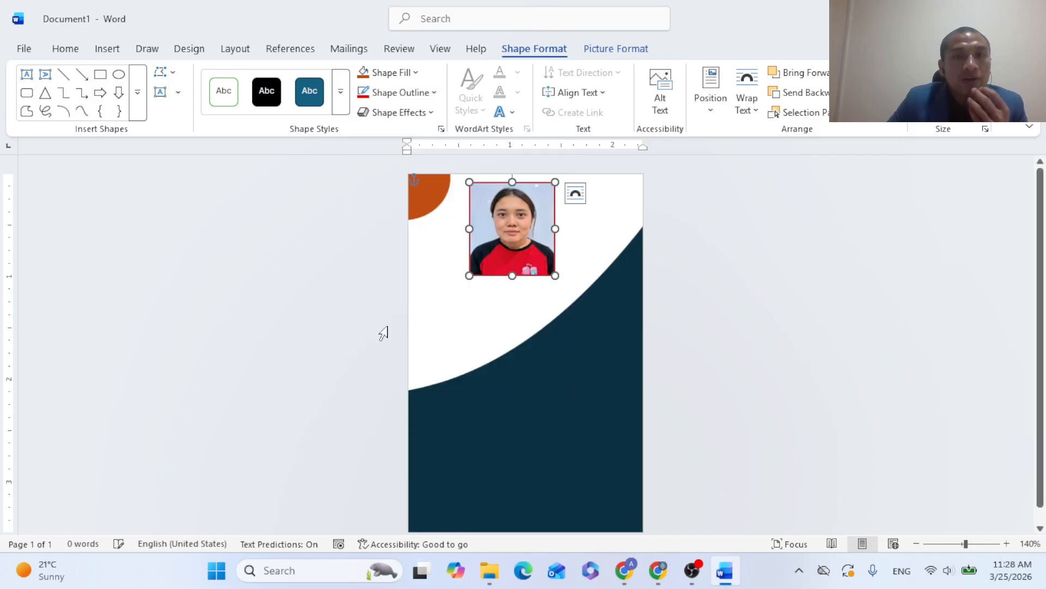
pyautogui.click(708, 334)
# Draw a horizontal text box about 1.6 by 0.6 inches on the dark area below the curve and enter TEACHER.
pyautogui.scroll(-1, 574, 425)
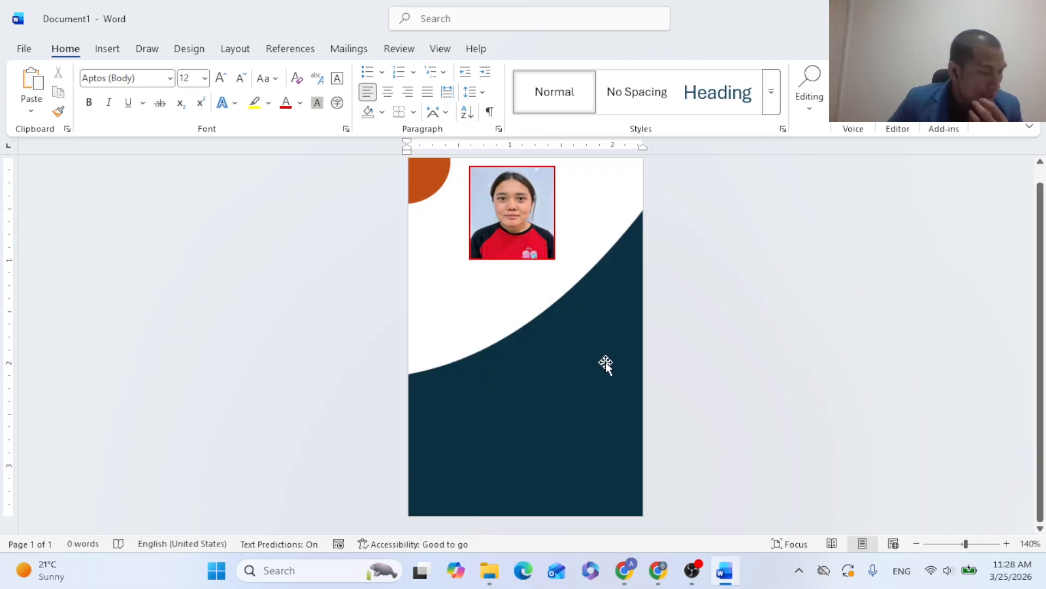
pyautogui.click(106, 48)
pyautogui.click(738, 111)
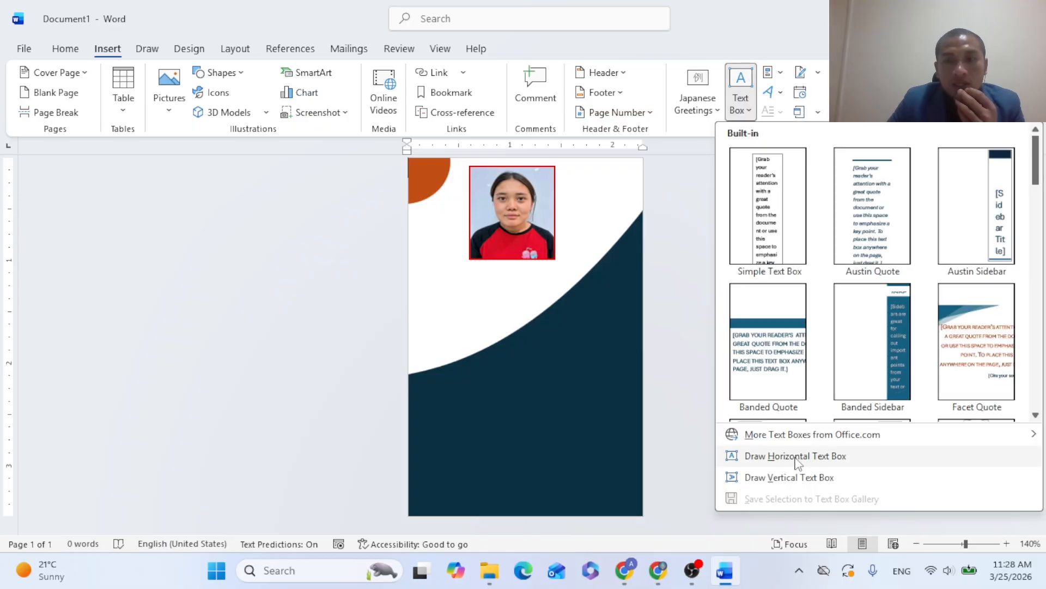
pyautogui.click(799, 456)
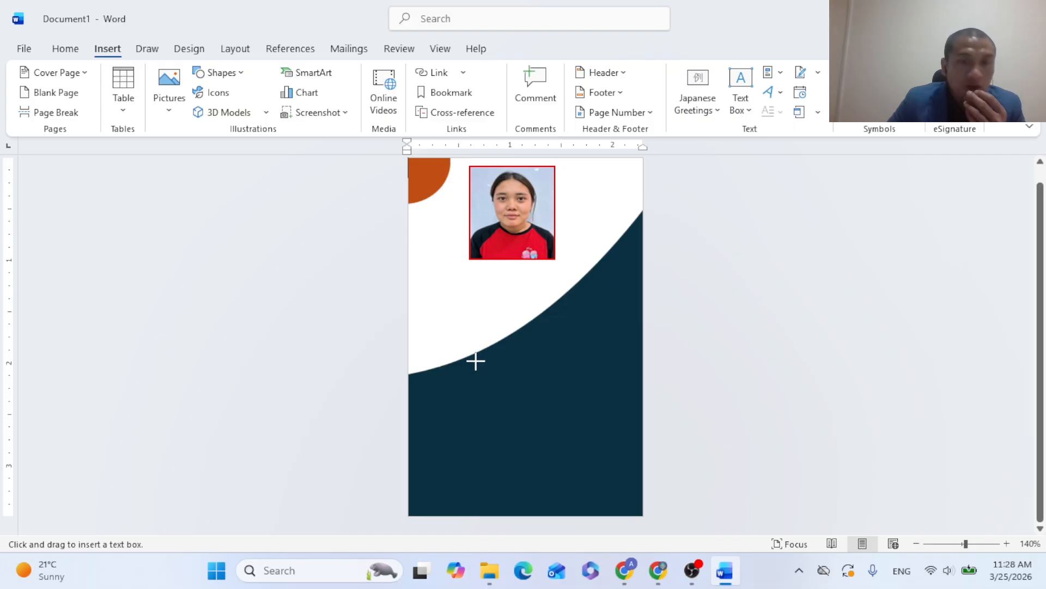
pyautogui.moveTo(471, 361); pyautogui.dragTo(631, 421)
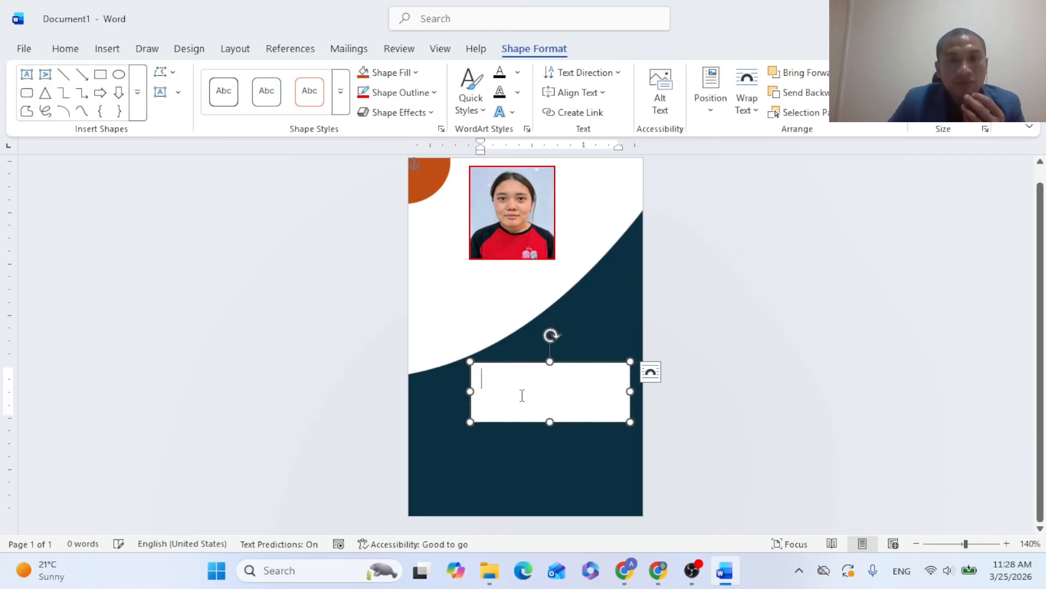
pyautogui.write('TEACHER')
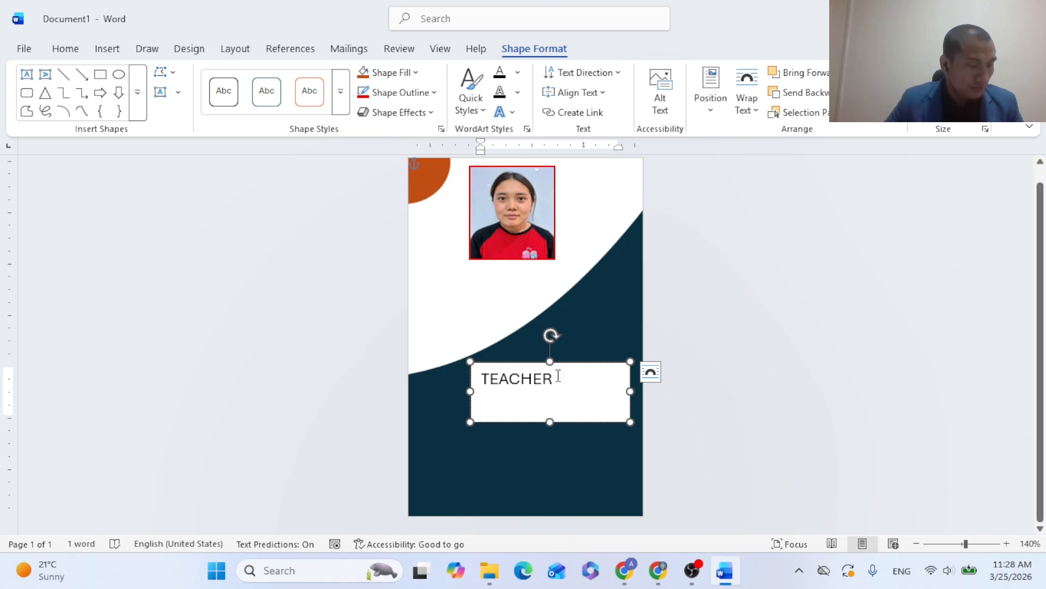
# Remove the fill and outline of the TEACHER text box and leave its text selected.
pyautogui.moveTo(584, 387); pyautogui.dragTo(451, 381)
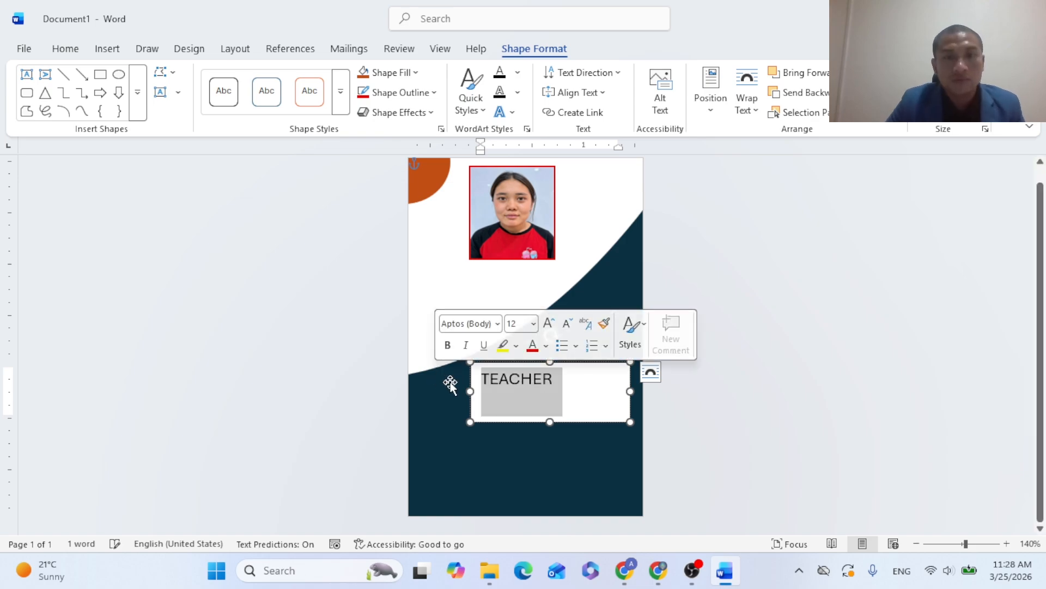
pyautogui.click(415, 74)
pyautogui.click(444, 335)
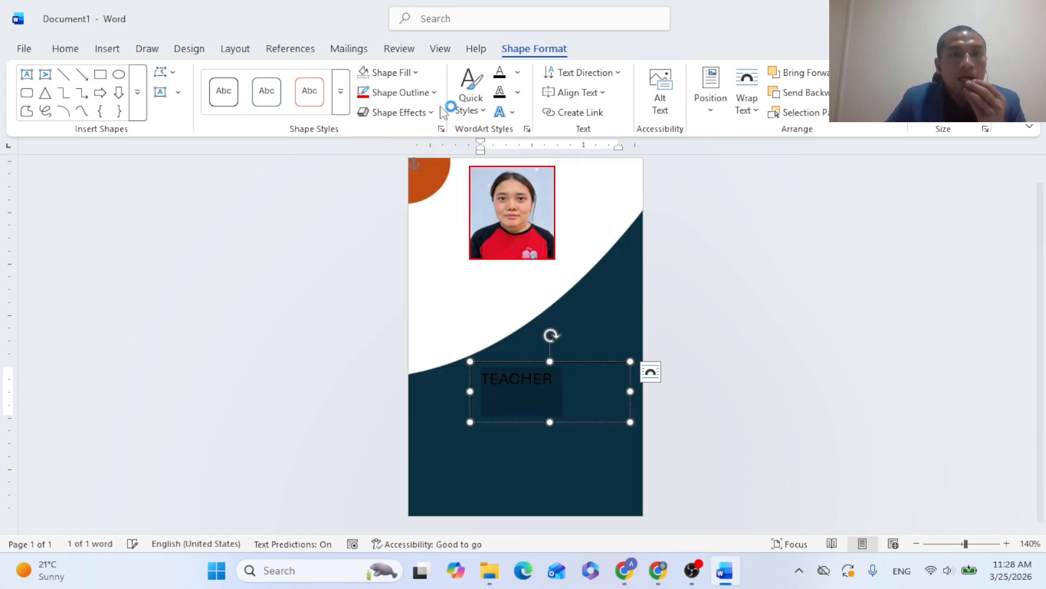
pyautogui.click(434, 93)
pyautogui.click(388, 355)
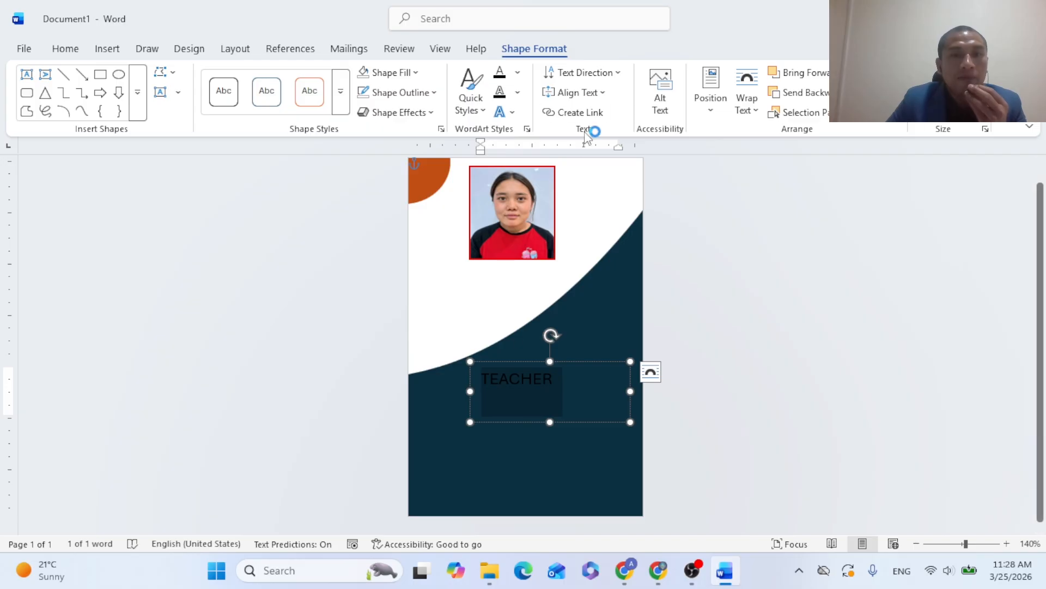